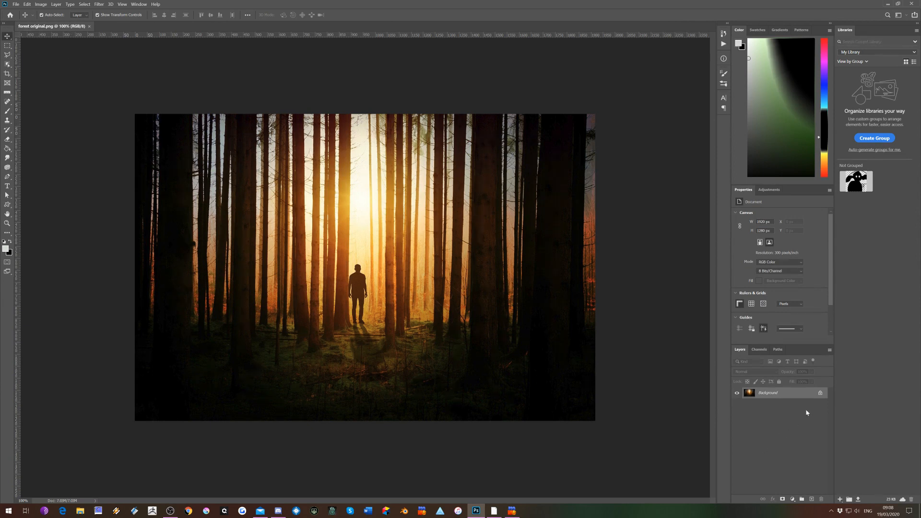
Unlock the Background layer of the forest image and duplicate it
{"action": "left_click", "coordinate": [820, 394]}
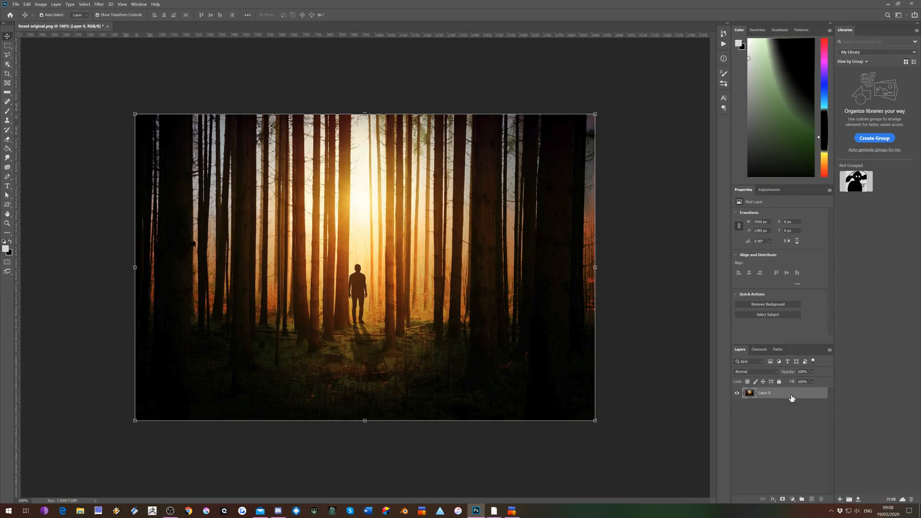
{"action": "left_click_drag", "start_coordinate": [790, 397], "coordinate": [813, 501]}
With Color Range on the duplicate layer, sample the bright gap and darker trees, and finally make a Highlights selection with adjusted fuzziness
{"action": "left_click", "coordinate": [84, 4]}
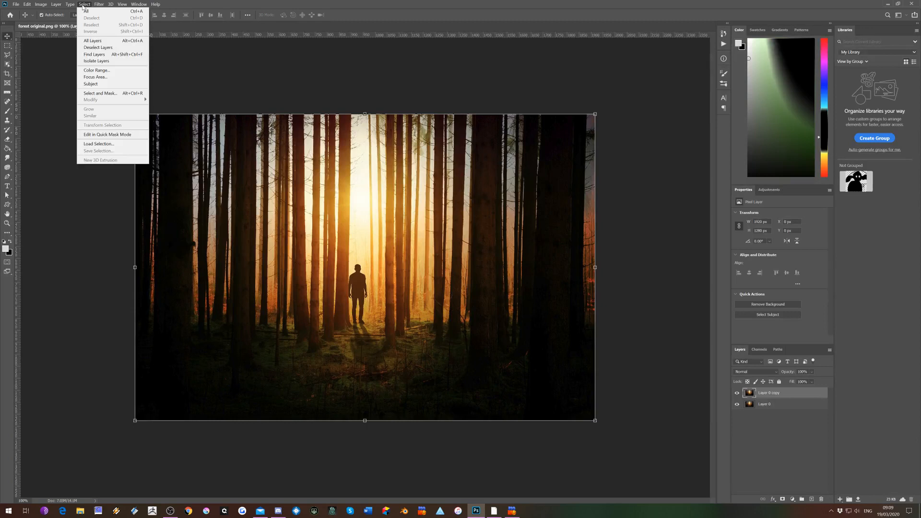
{"action": "left_click", "coordinate": [92, 72]}
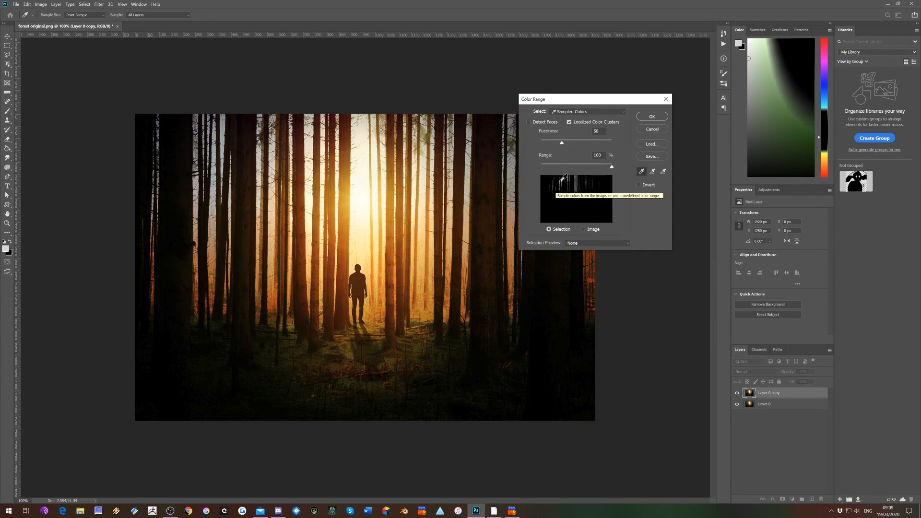
{"action": "left_click", "coordinate": [651, 172]}
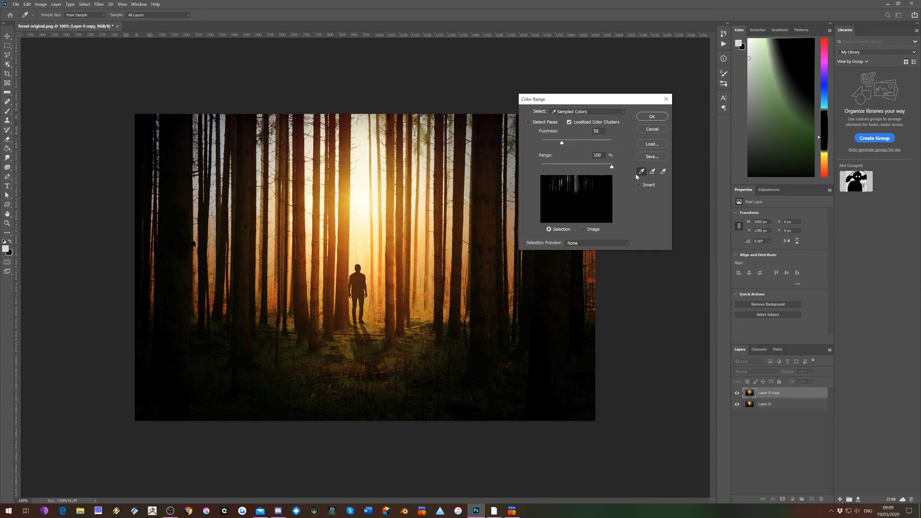
{"action": "left_click", "coordinate": [365, 174]}
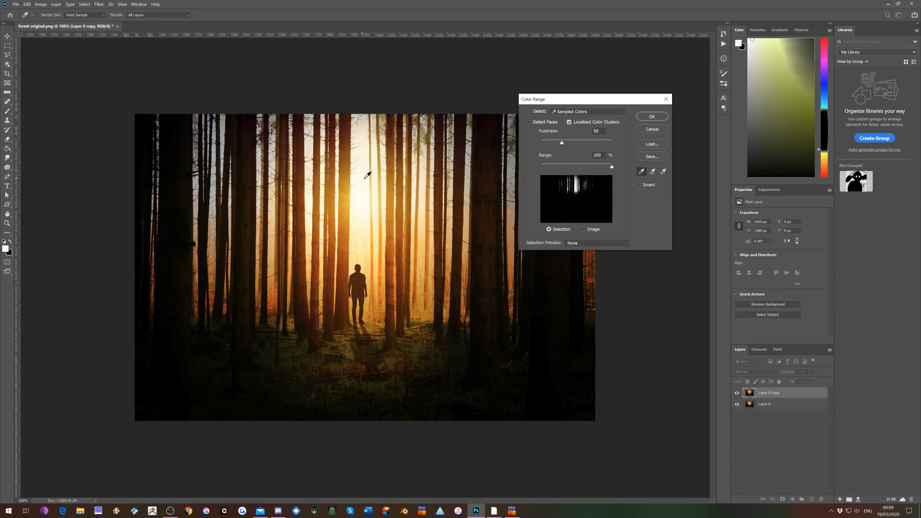
{"action": "left_click_drag", "start_coordinate": [412, 193], "coordinate": [412, 339]}
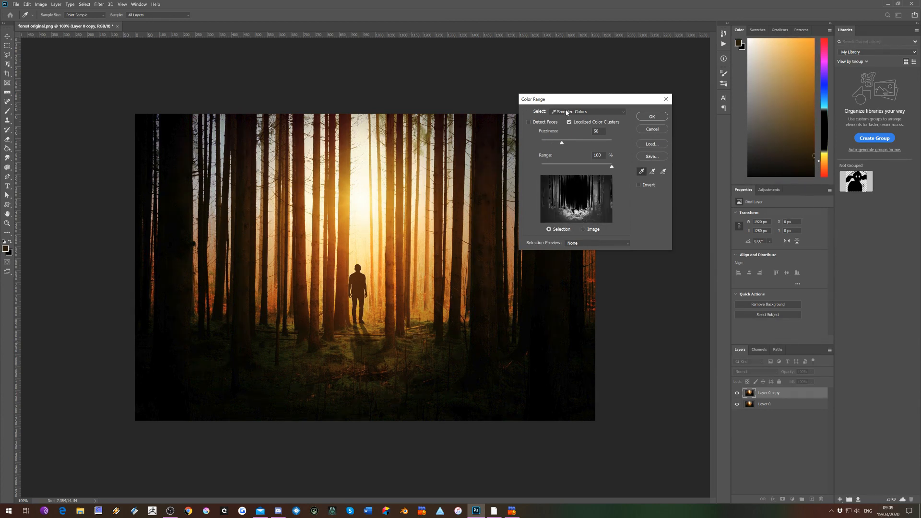
{"action": "left_click", "coordinate": [566, 112]}
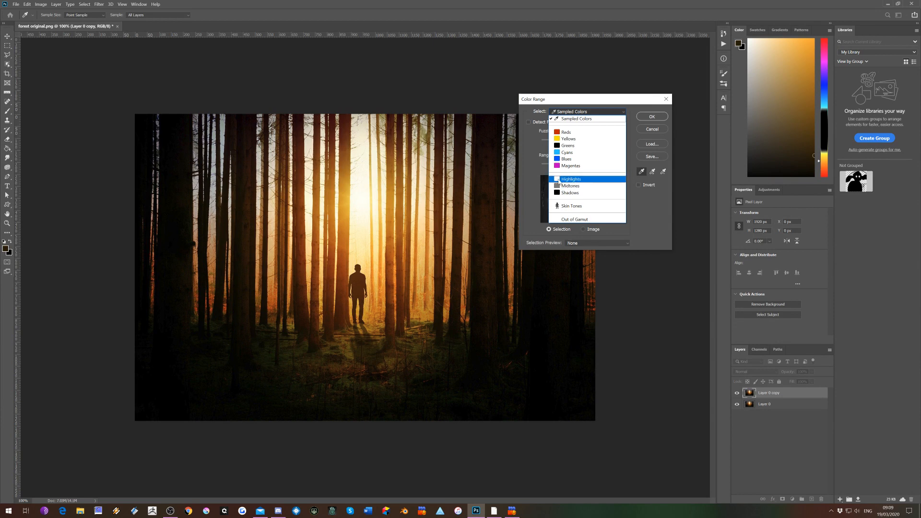
{"action": "left_click", "coordinate": [569, 179]}
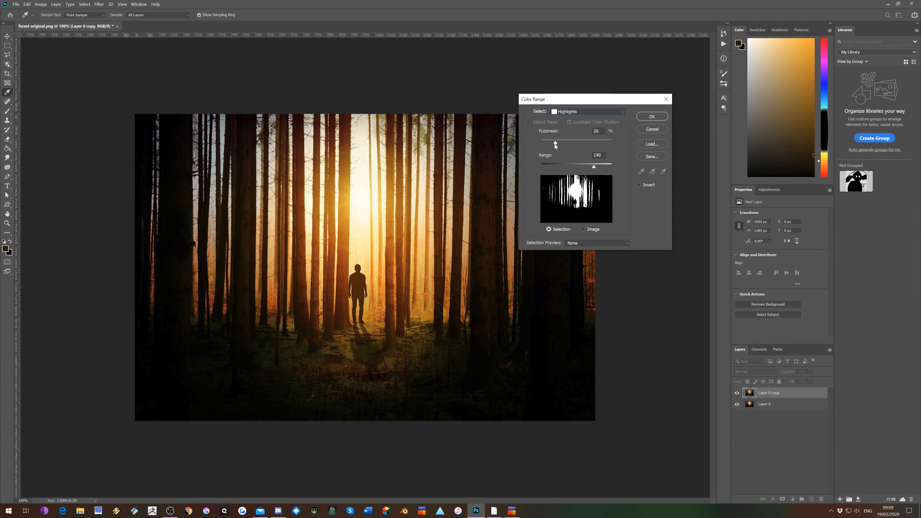
{"action": "mouse_move", "coordinate": [559, 145]}
{"action": "left_mouse_down"}
{"action": "mouse_move", "coordinate": [595, 144]}
{"action": "mouse_move", "coordinate": [558, 150]}
{"action": "left_mouse_up"}
{"action": "left_click", "coordinate": [650, 117]}
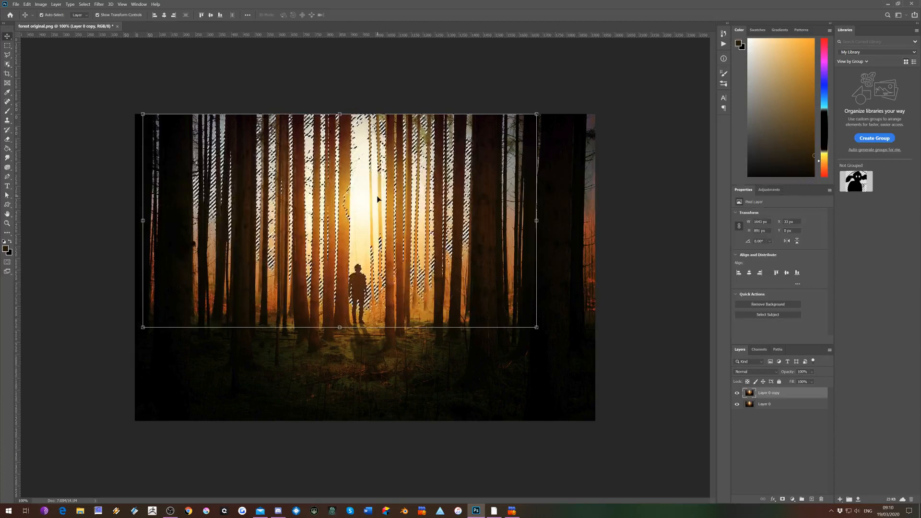
Copy the selected highlights to a new layer and check it alone by briefly hiding the two forest layers
{"action": "key", "text": "ctrl"}
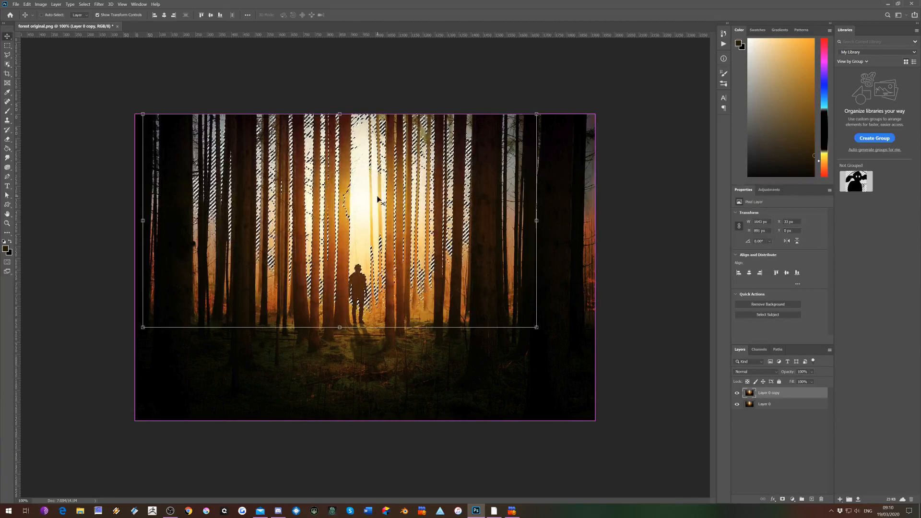
{"action": "key", "text": "ctrl+j"}
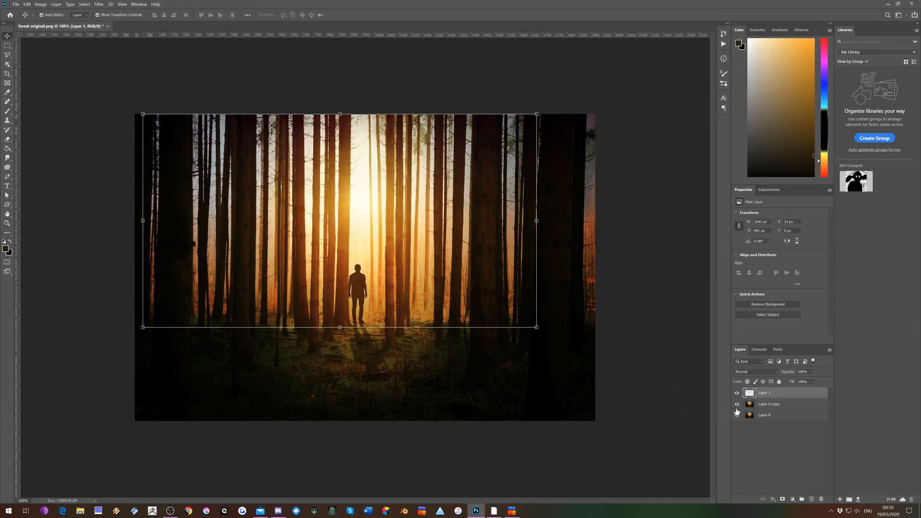
{"action": "left_click", "coordinate": [737, 404]}
{"action": "left_click", "coordinate": [737, 416]}
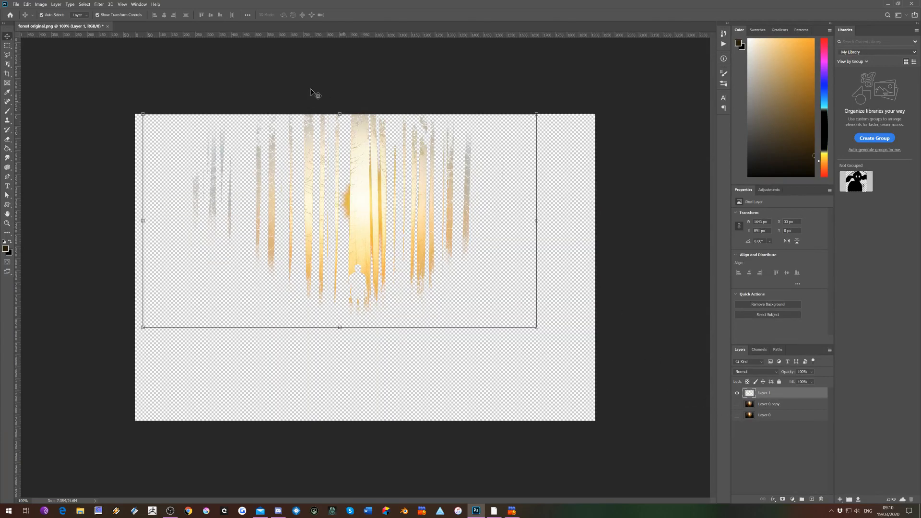
{"action": "left_click", "coordinate": [737, 406]}
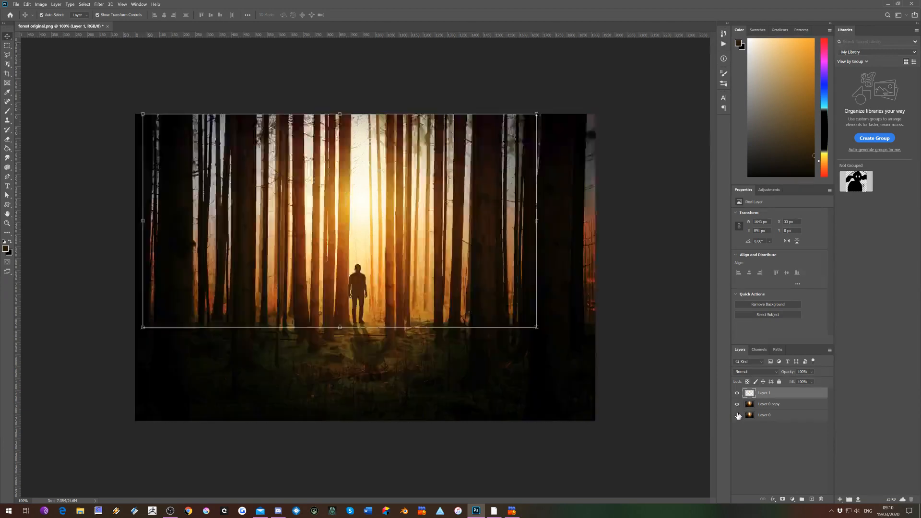
{"action": "left_click", "coordinate": [737, 415]}
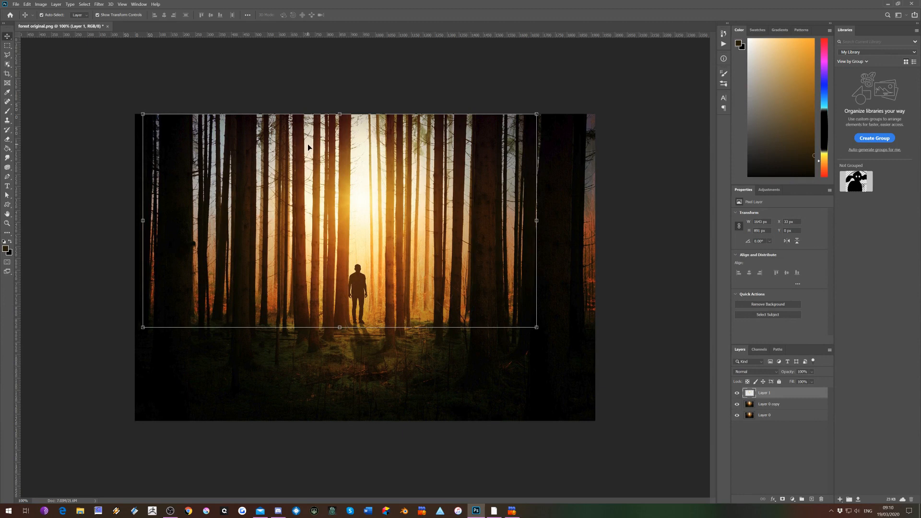
Rename the new layer as highlights
{"action": "double_click", "coordinate": [764, 393]}
{"action": "type", "text": "highlights"}
{"action": "key", "text": "Return"}
Try a Radial Blur on the highlights layer with amount 100, Zoom method and Draft quality, and undo it
{"action": "left_click", "coordinate": [98, 5]}
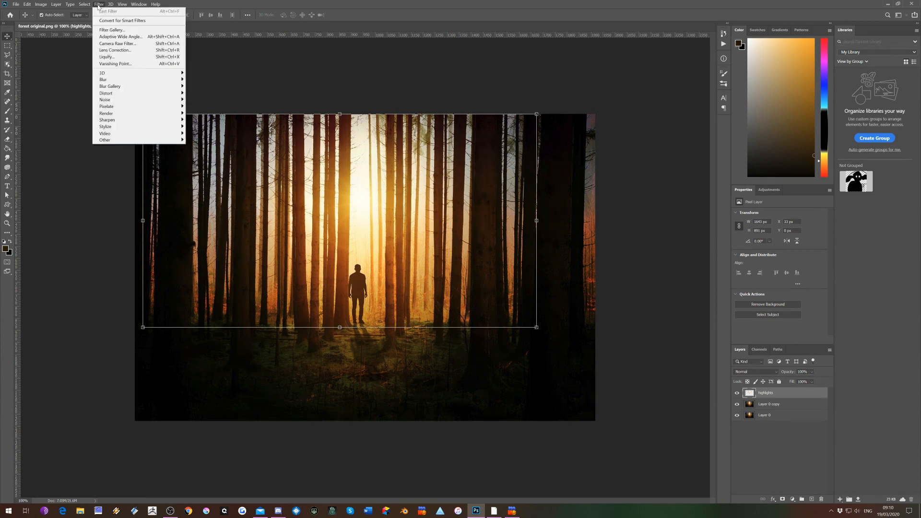
{"action": "mouse_move", "coordinate": [114, 79]}
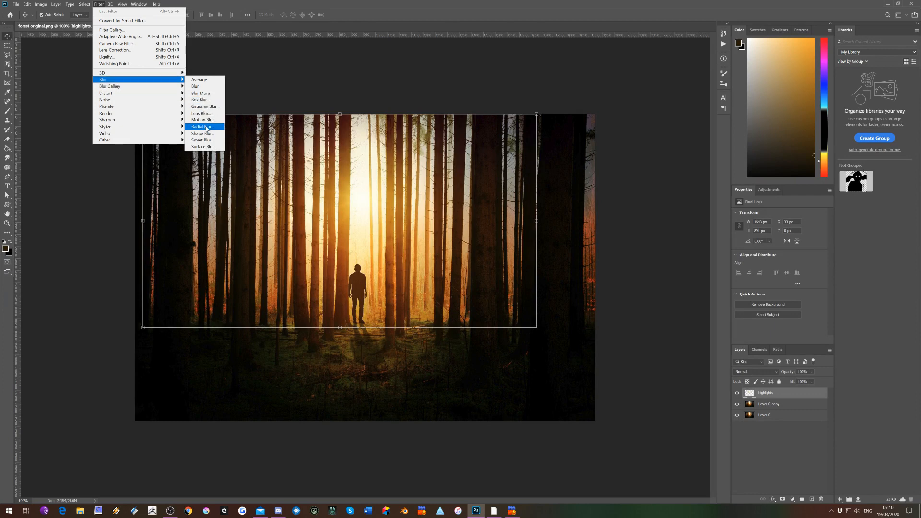
{"action": "left_click", "coordinate": [208, 127]}
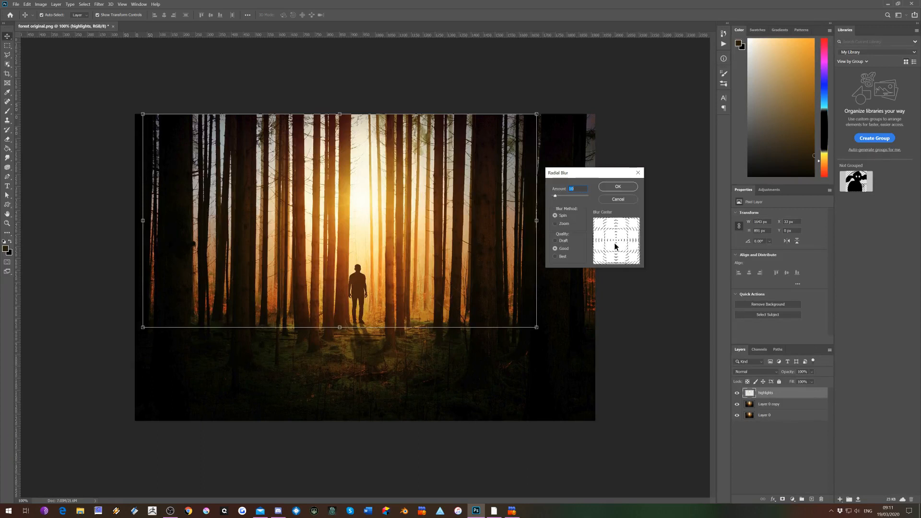
{"action": "left_click", "coordinate": [555, 240]}
{"action": "left_click", "coordinate": [555, 223]}
{"action": "left_click_drag", "start_coordinate": [555, 195], "coordinate": [589, 197]}
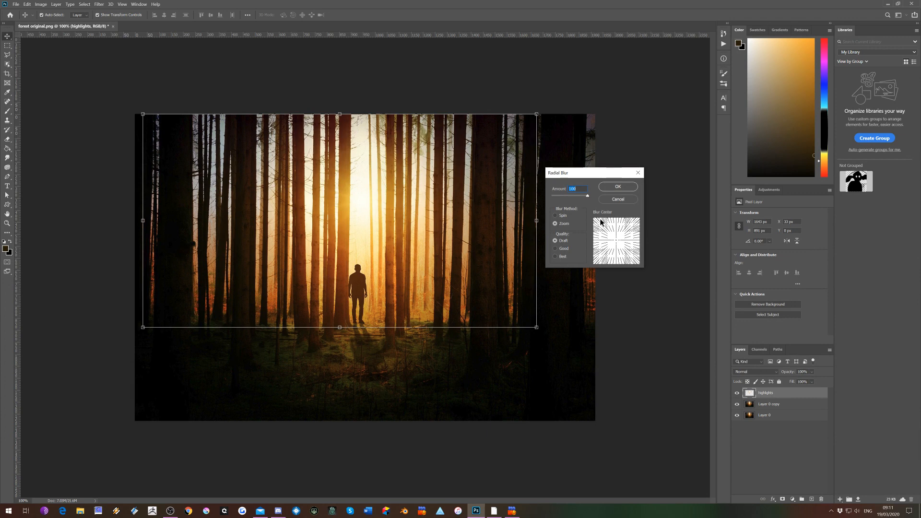
{"action": "left_click", "coordinate": [612, 187]}
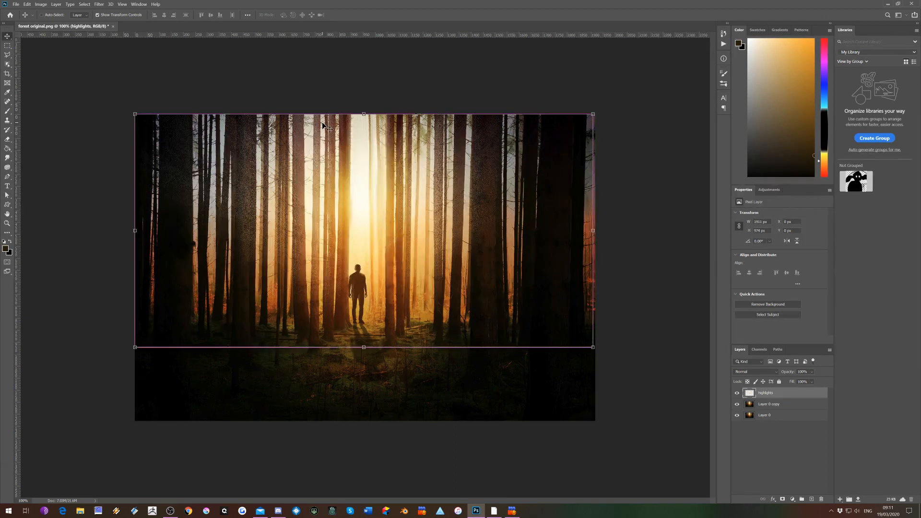
{"action": "key", "text": "ctrl+z"}
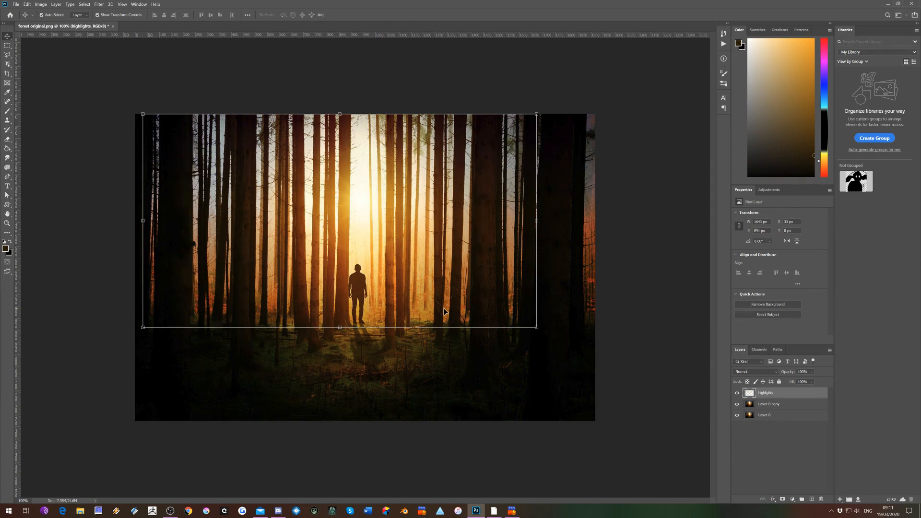
Convert the highlights layer to a smart object and apply a Radial Blur with amount 100, Zoom method and Draft quality
{"action": "right_click", "coordinate": [782, 396]}
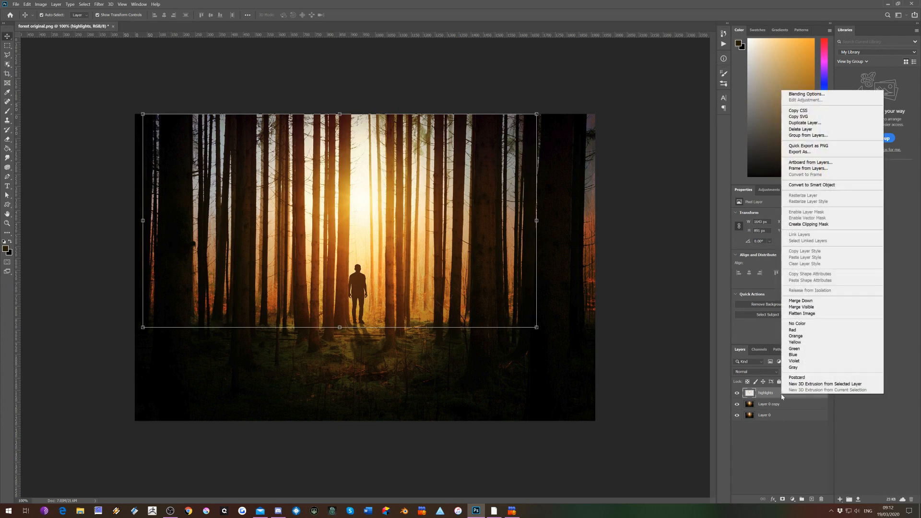
{"action": "left_click", "coordinate": [807, 186]}
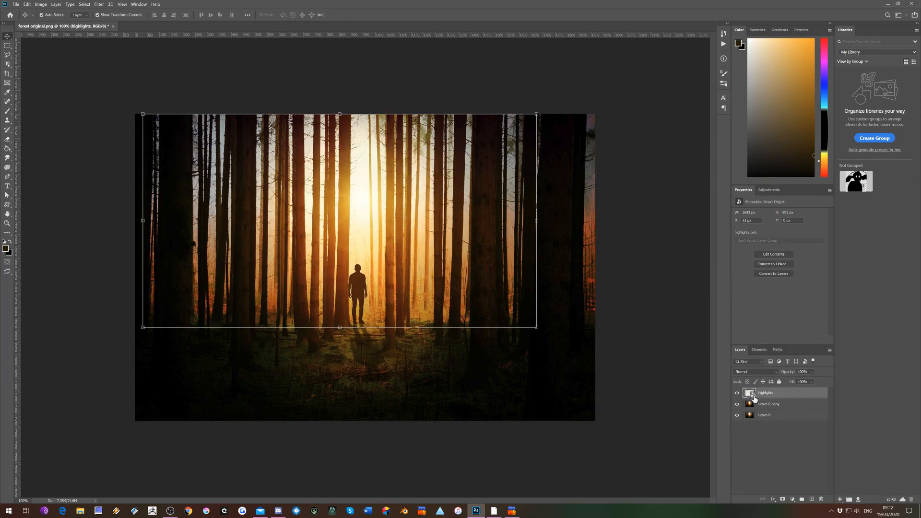
{"action": "left_click", "coordinate": [99, 5]}
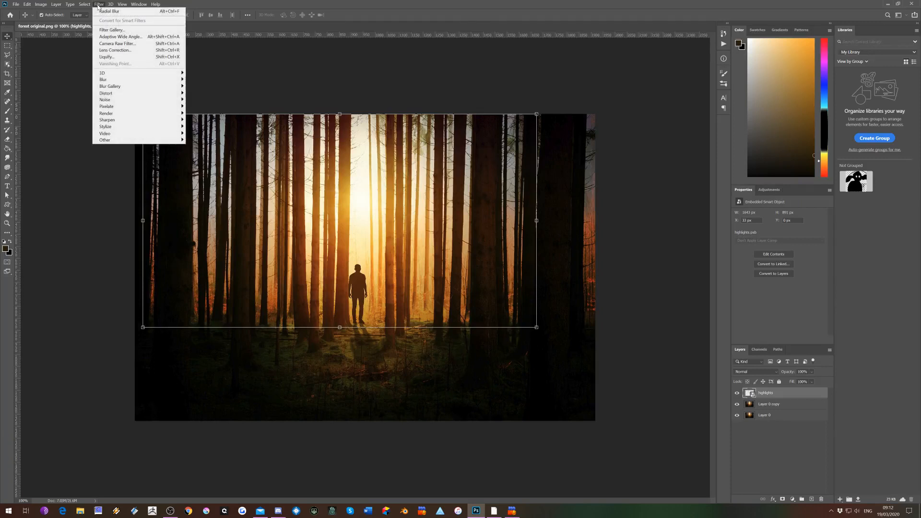
{"action": "mouse_move", "coordinate": [111, 82]}
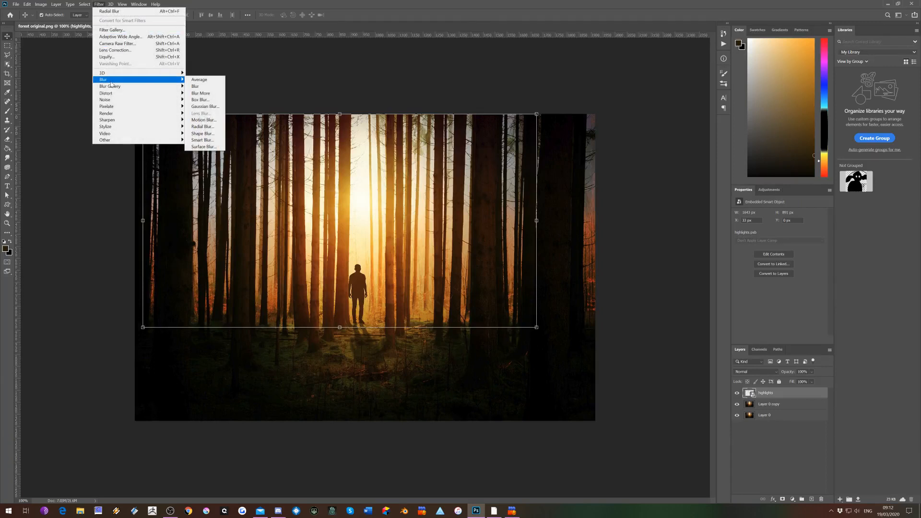
{"action": "left_click", "coordinate": [202, 126]}
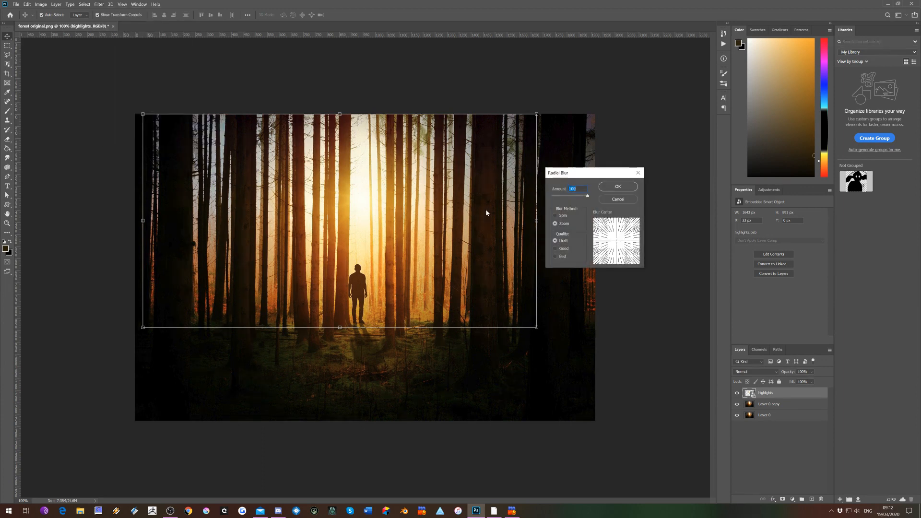
{"action": "left_click", "coordinate": [617, 188]}
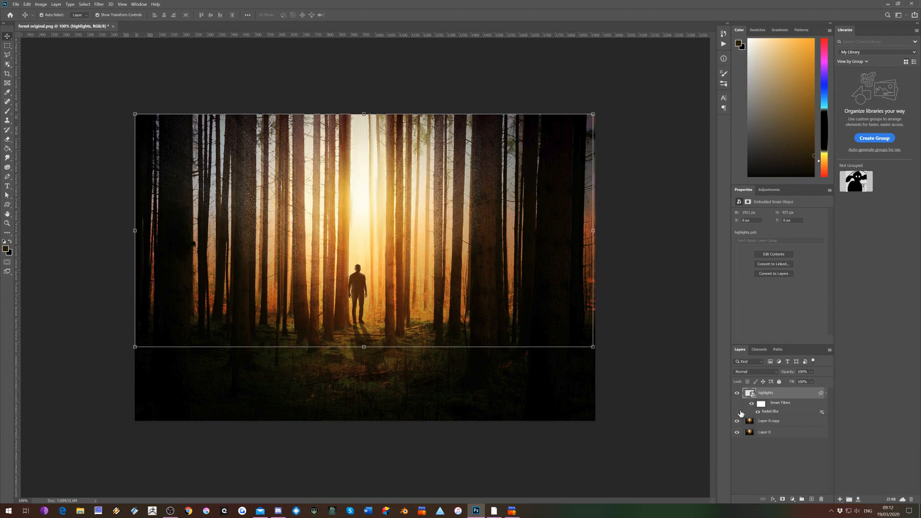
Edit the Radial Blur smart filter twice to move its blur centre upward and slightly left, towards the sun glow
{"action": "double_click", "coordinate": [772, 413]}
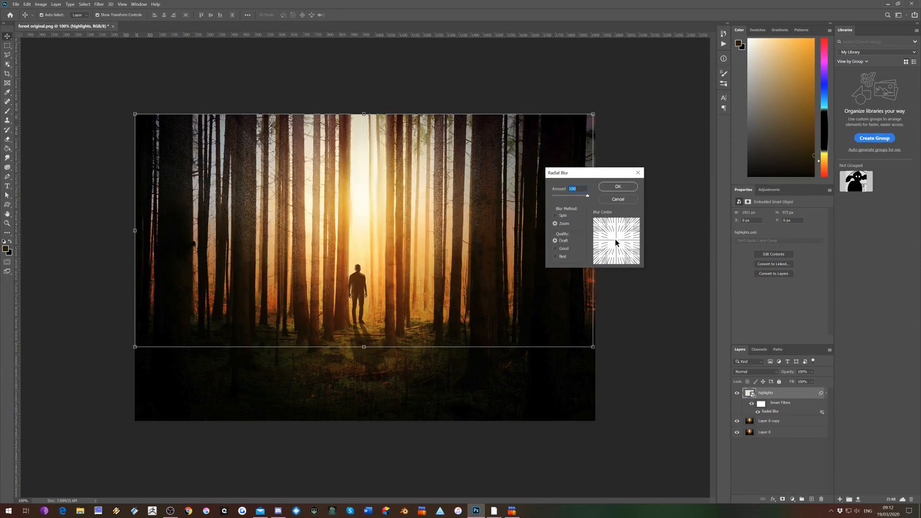
{"action": "left_click_drag", "start_coordinate": [615, 236], "coordinate": [616, 230]}
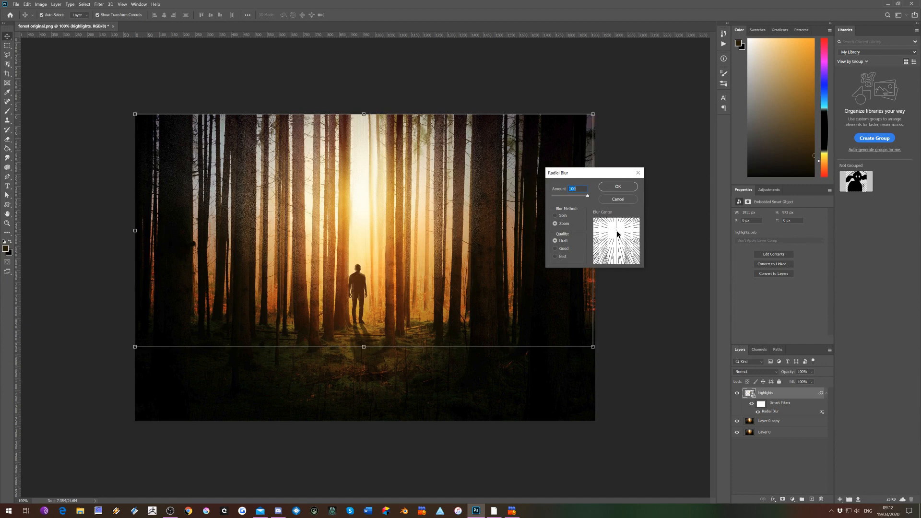
{"action": "left_click", "coordinate": [617, 186]}
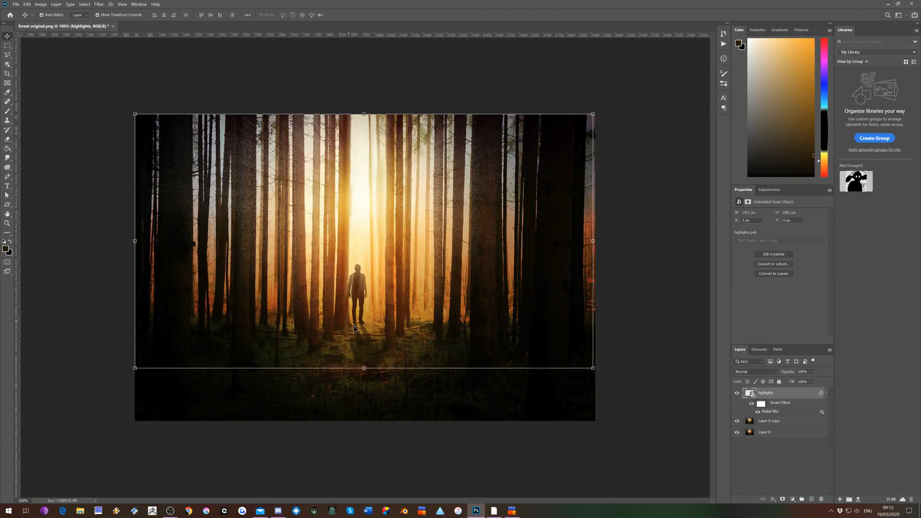
{"action": "double_click", "coordinate": [771, 411]}
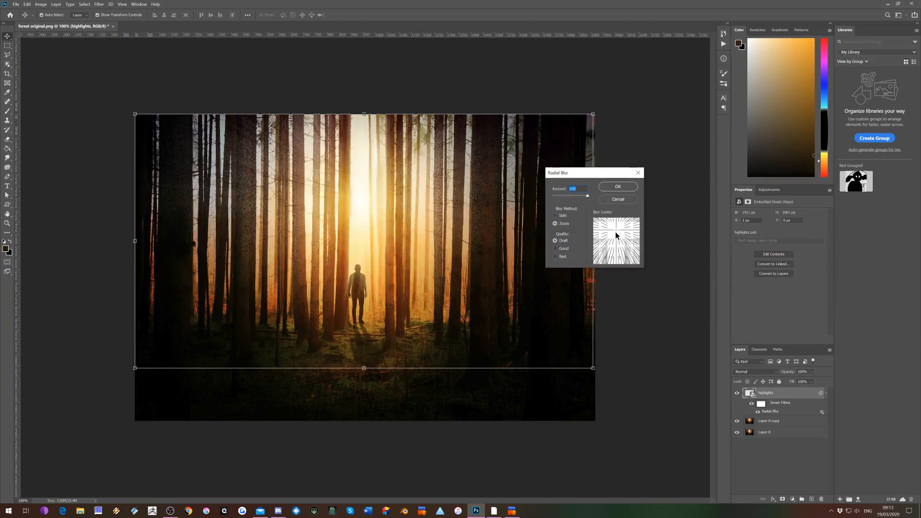
{"action": "left_click_drag", "start_coordinate": [617, 235], "coordinate": [615, 221]}
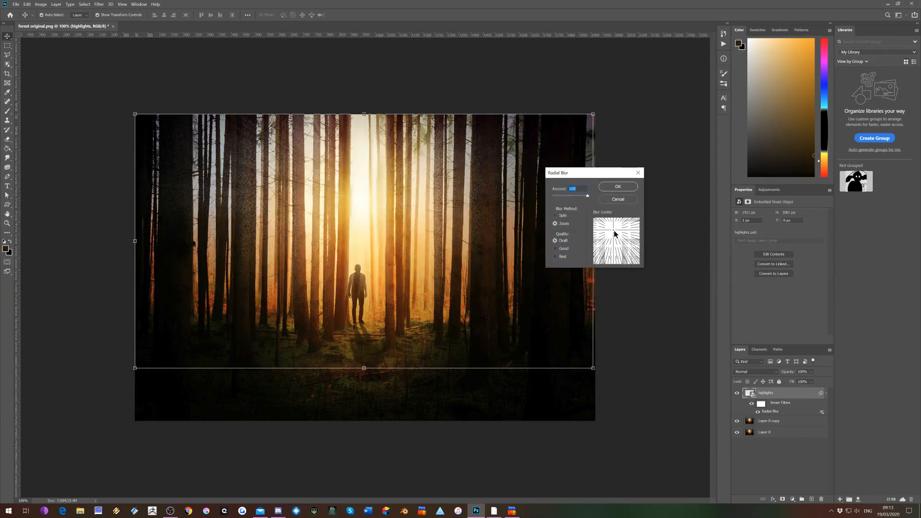
{"action": "left_click", "coordinate": [614, 186]}
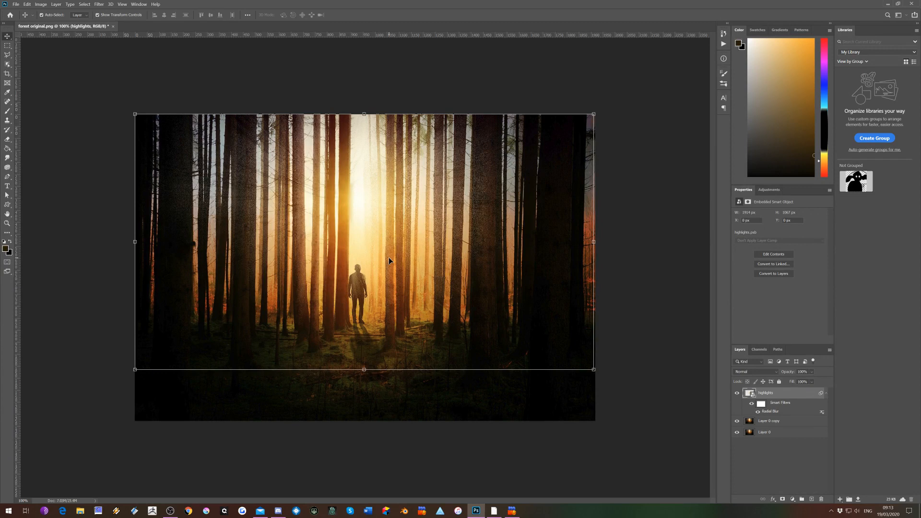
Set the Radial Blur smart filter's quality to Best and deselect the highlights layer
{"action": "double_click", "coordinate": [787, 414]}
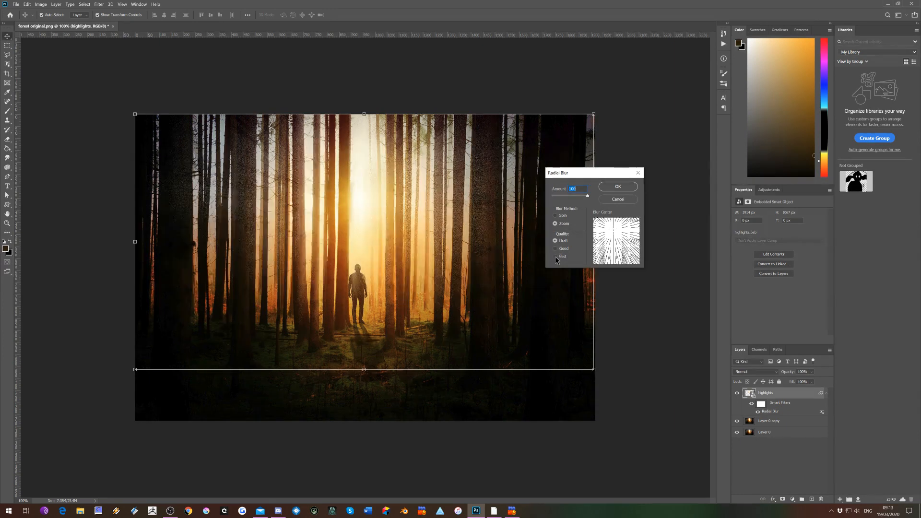
{"action": "left_click", "coordinate": [555, 257]}
{"action": "left_click", "coordinate": [618, 186]}
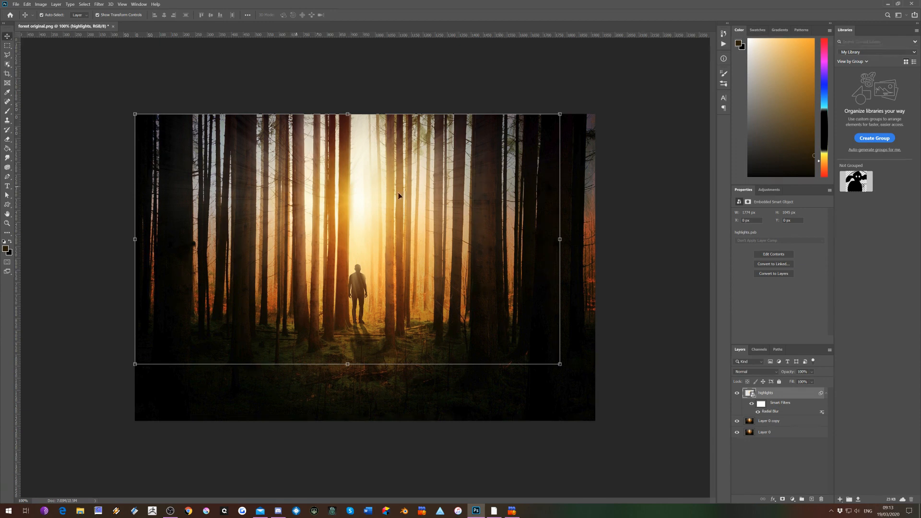
{"action": "left_click", "coordinate": [638, 198]}
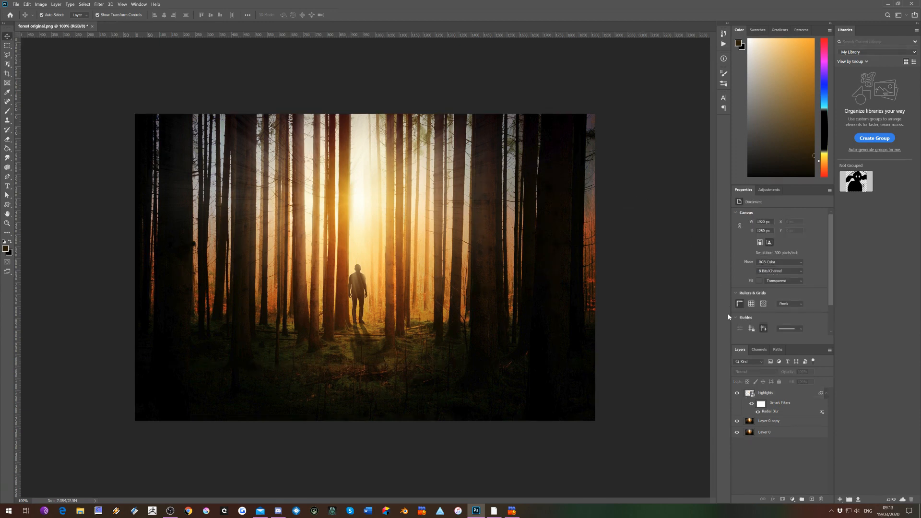
Duplicate the highlights smart object layer twice so that three stacked copies strengthen the light rays
{"action": "left_click", "coordinate": [779, 397]}
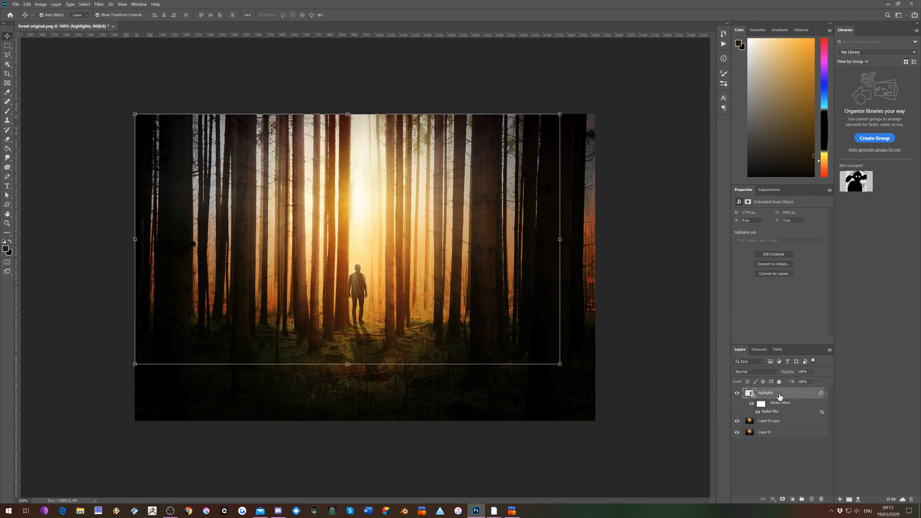
{"action": "left_click_drag", "start_coordinate": [779, 397], "coordinate": [811, 501]}
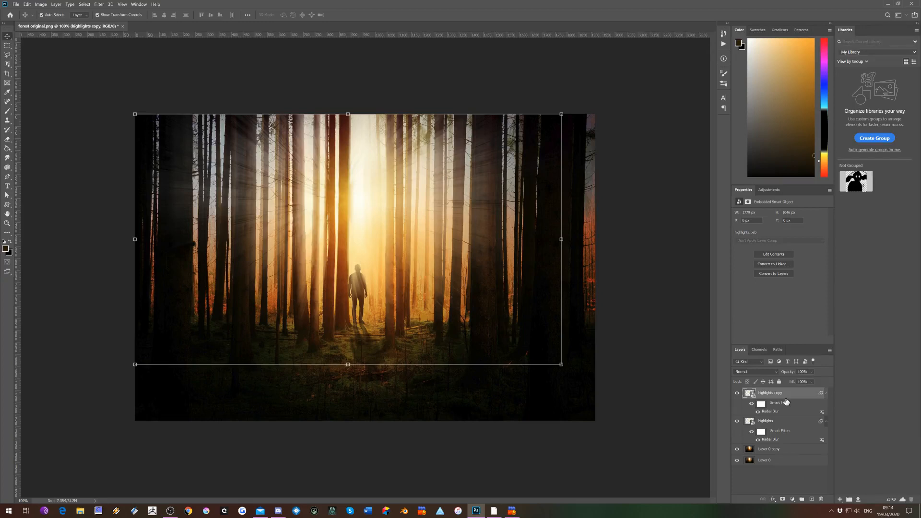
{"action": "key", "text": "ctrl+j"}
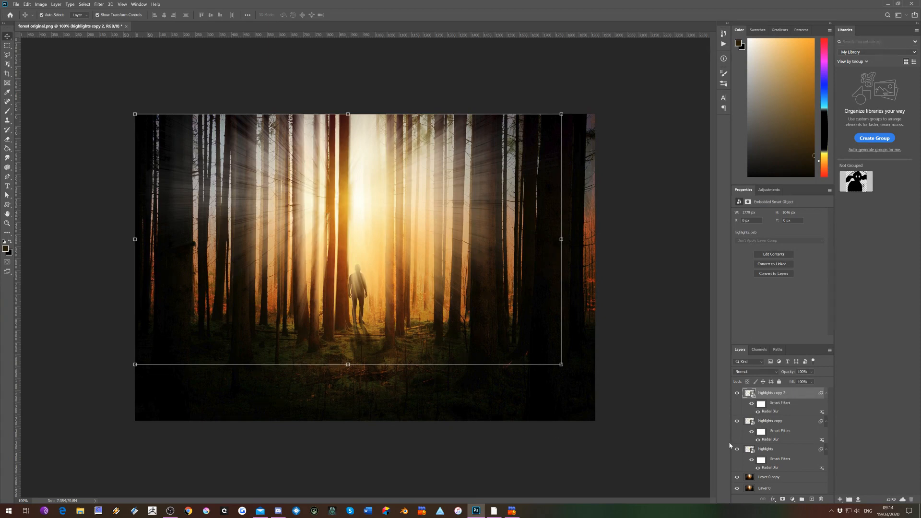
Select the highlights layer together with its two copies and convert all three into a single smart object
{"action": "left_click", "coordinate": [777, 423], "text": "ctrl"}
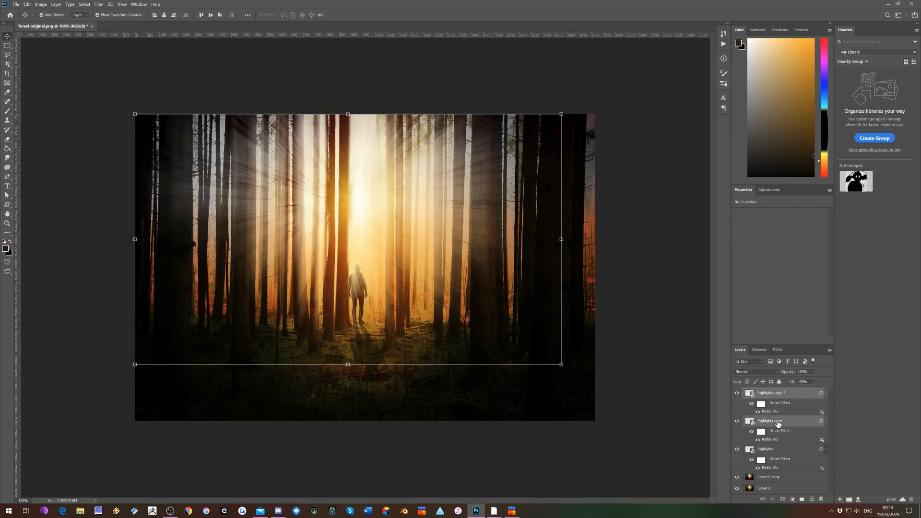
{"action": "left_click", "coordinate": [781, 452], "text": "ctrl"}
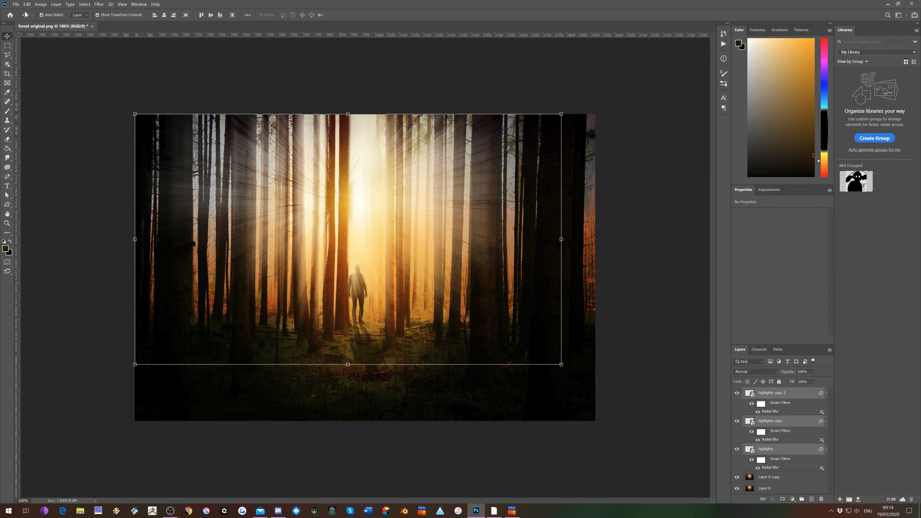
{"action": "left_click", "coordinate": [56, 5]}
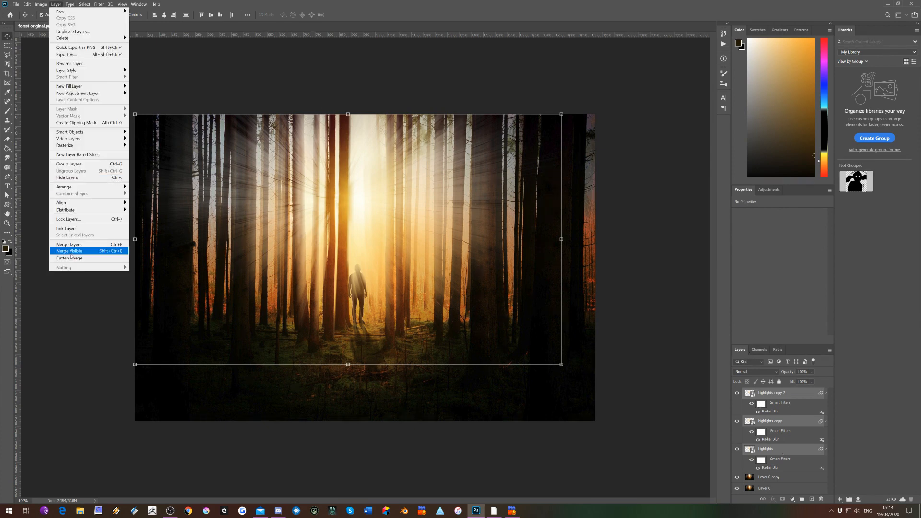
{"action": "left_click", "coordinate": [576, 58]}
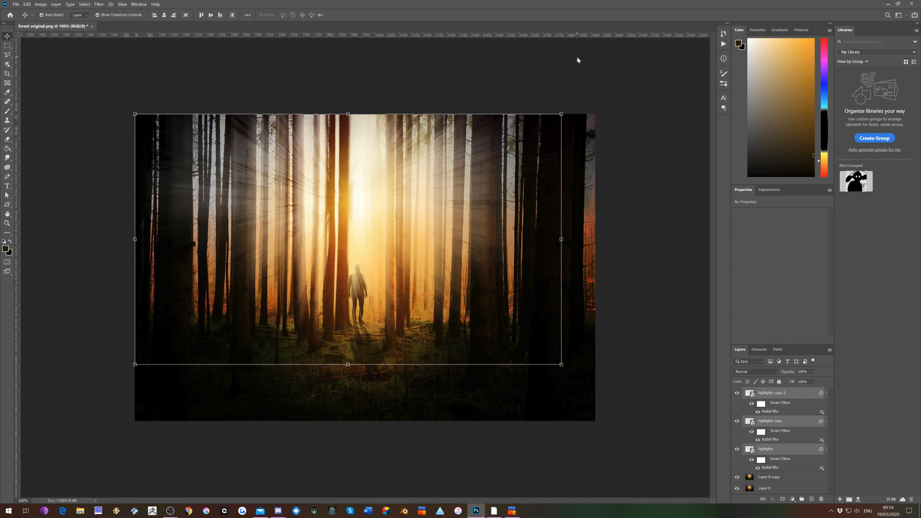
{"action": "right_click", "coordinate": [780, 398]}
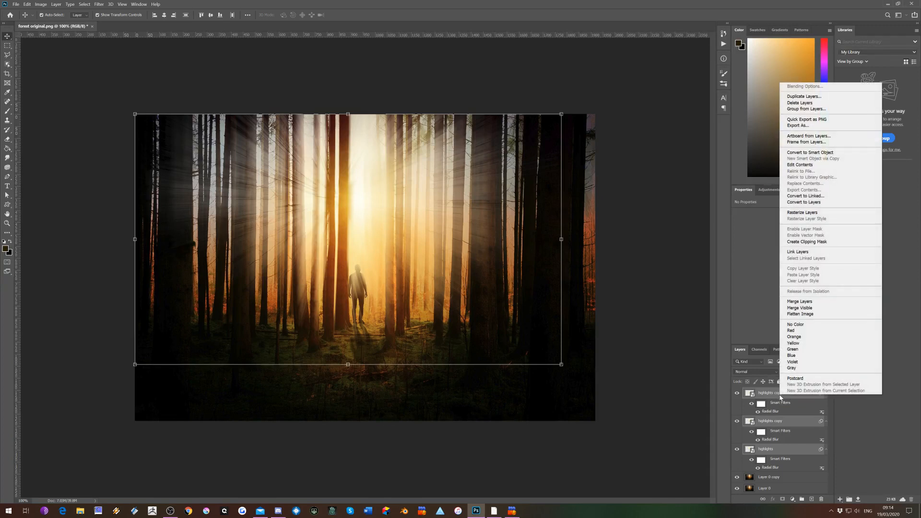
{"action": "left_click", "coordinate": [806, 154]}
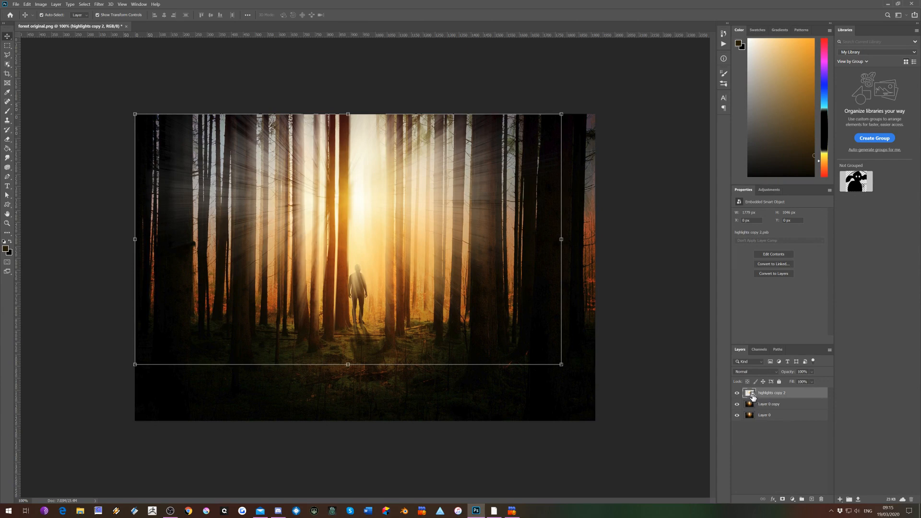
Inspect the contents of the highlights copy 2 smart object, close its document, and deselect the layer
{"action": "double_click", "coordinate": [750, 394]}
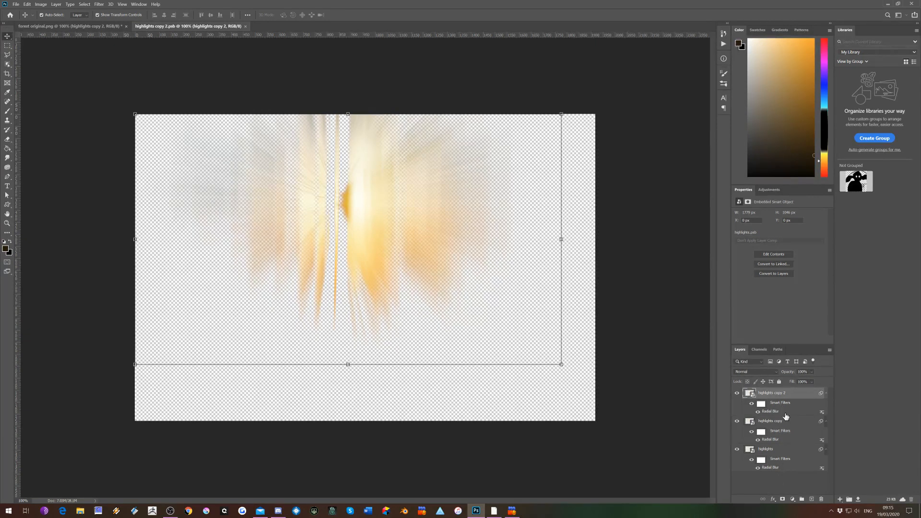
{"action": "left_click", "coordinate": [246, 27]}
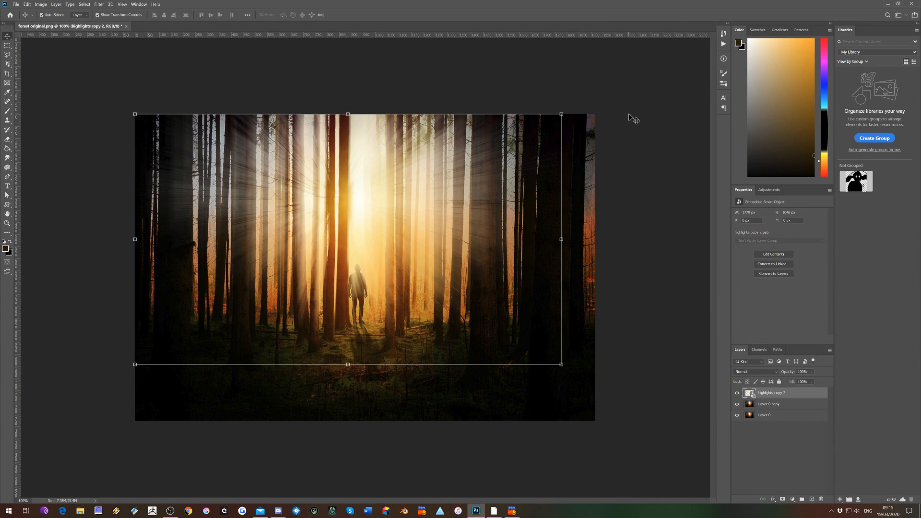
{"action": "left_click", "coordinate": [639, 216]}
Hide the original Layer 0 at the base of the stack and leave no layer selected
{"action": "left_click", "coordinate": [737, 415]}
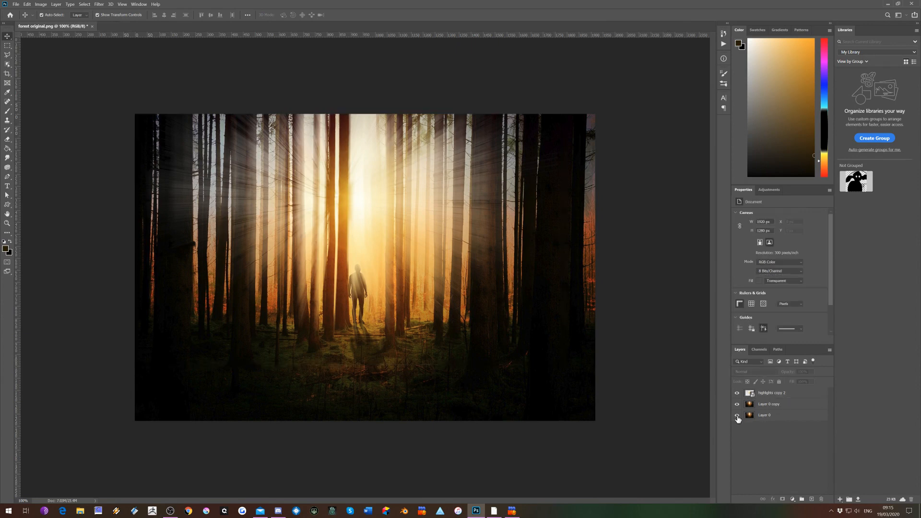
{"action": "left_click", "coordinate": [774, 396]}
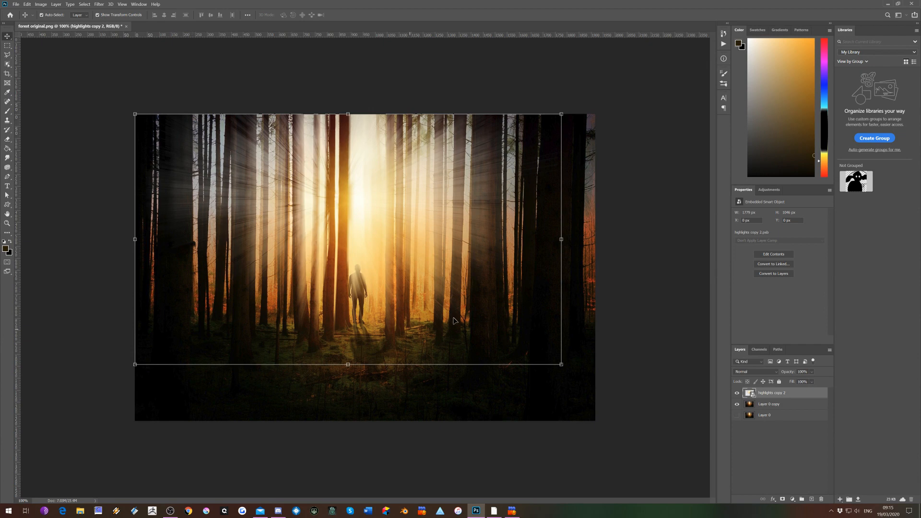
{"action": "left_click", "coordinate": [628, 189]}
{"action": "left_click", "coordinate": [628, 189]}
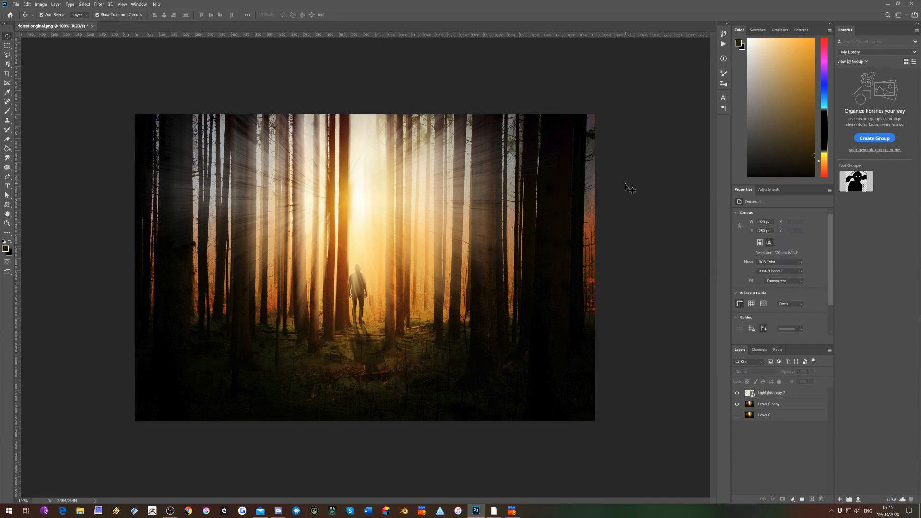
Start a Field Blur on the highlights copy 2 layer, move its pin onto the sun glow and reduce its blur to about 1 px
{"action": "left_click", "coordinate": [100, 5]}
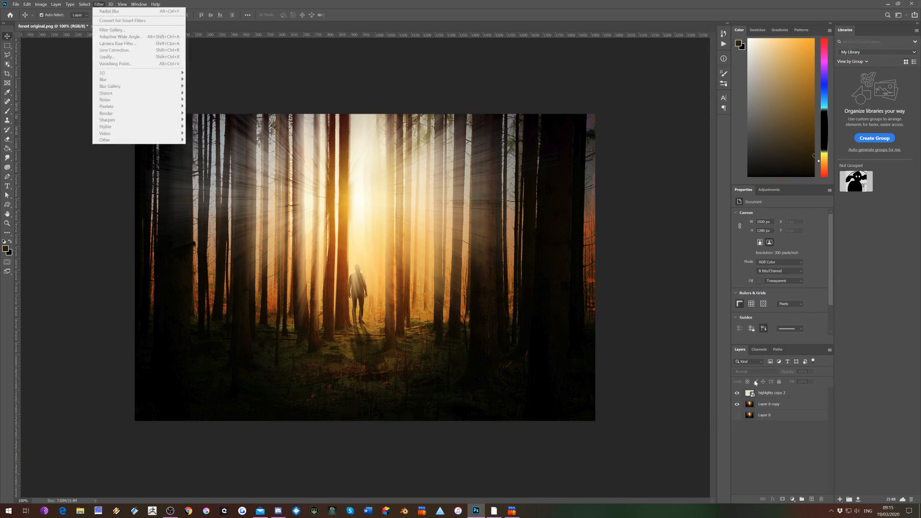
{"action": "left_click", "coordinate": [776, 394]}
{"action": "left_click", "coordinate": [777, 394]}
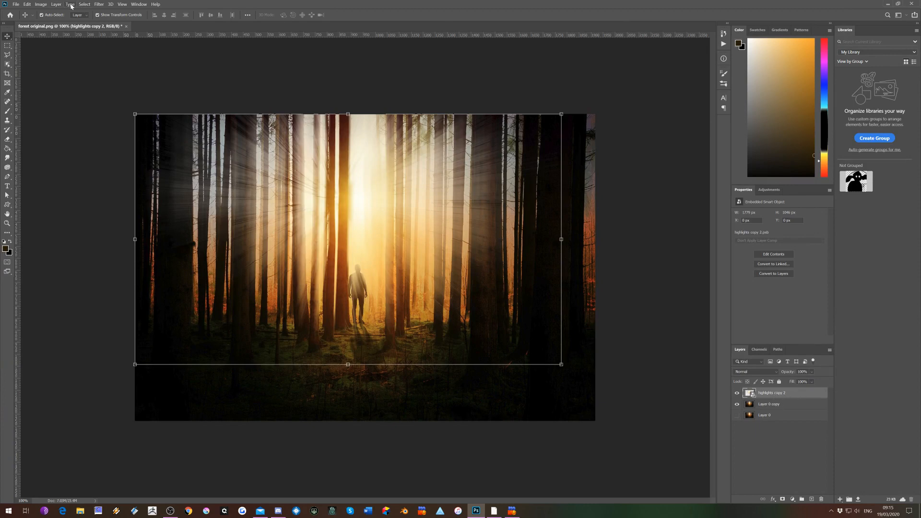
{"action": "left_click", "coordinate": [99, 4]}
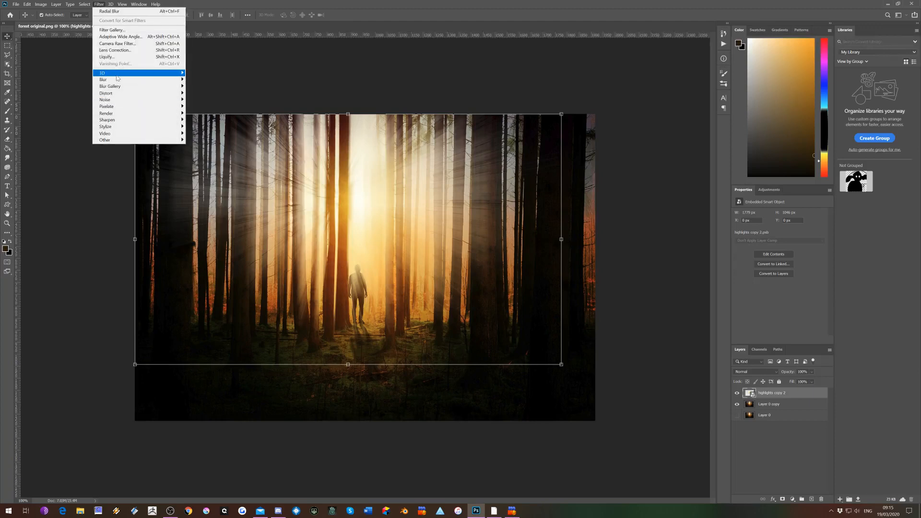
{"action": "mouse_move", "coordinate": [118, 87]}
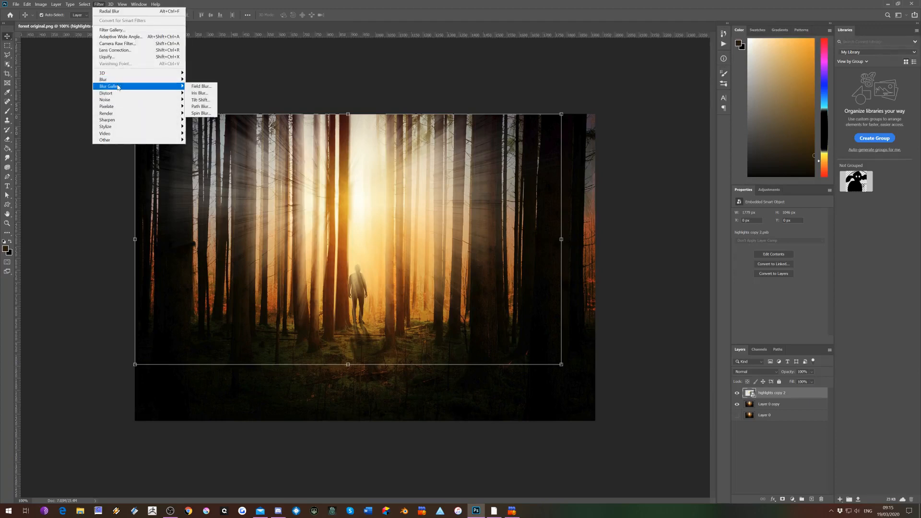
{"action": "left_click", "coordinate": [210, 87]}
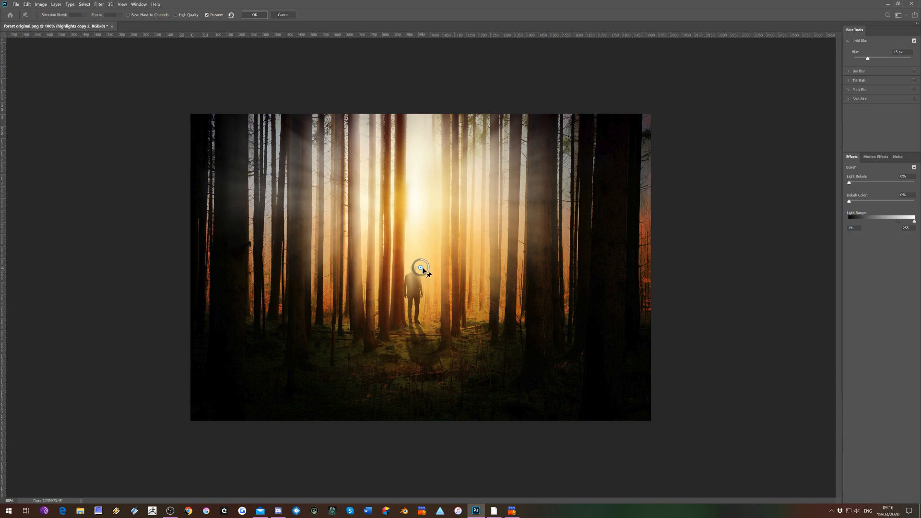
{"action": "left_click_drag", "start_coordinate": [421, 268], "coordinate": [411, 197]}
{"action": "left_click_drag", "start_coordinate": [418, 205], "coordinate": [407, 169]}
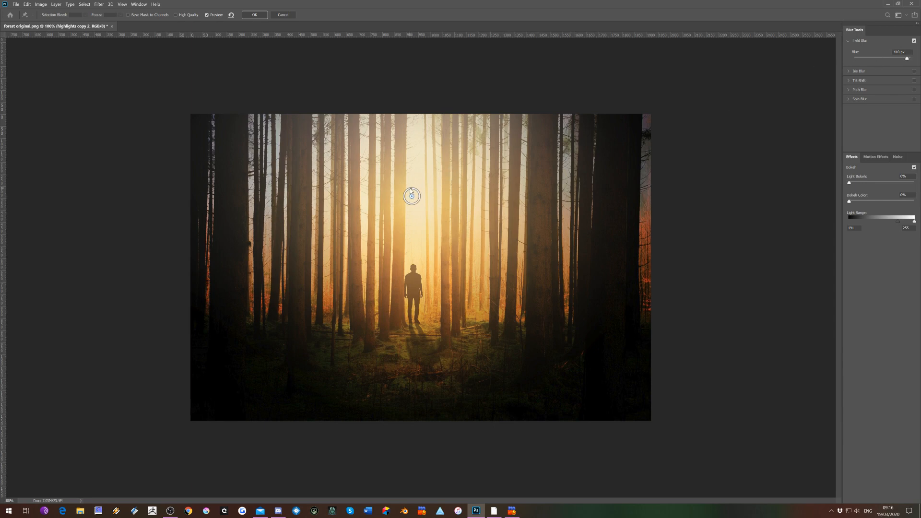
{"action": "mouse_move", "coordinate": [410, 191]}
{"action": "left_mouse_down"}
{"action": "mouse_move", "coordinate": [426, 196]}
{"action": "mouse_move", "coordinate": [419, 186]}
{"action": "left_mouse_up"}
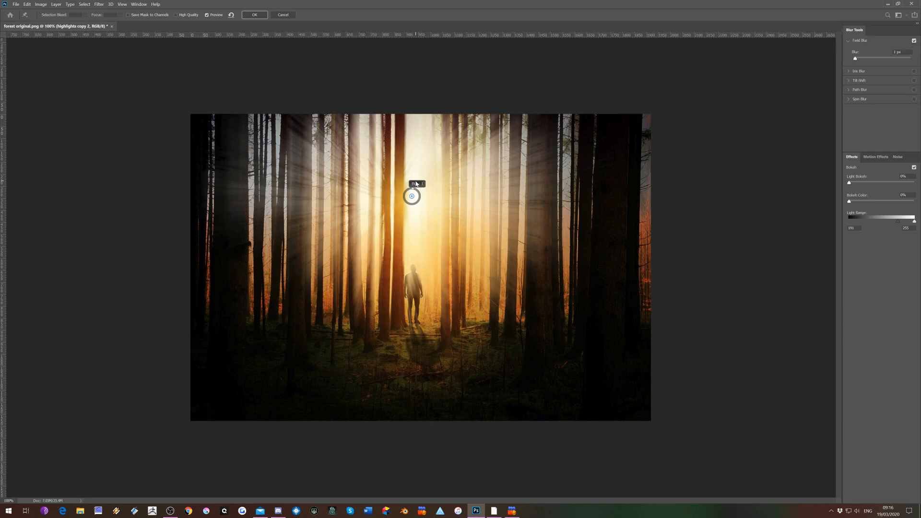
{"action": "left_click_drag", "start_coordinate": [416, 183], "coordinate": [413, 190]}
Add three Field Blur pins on the left trees, the right trees and the ground below the figure, adjusting the left pin's blur
{"action": "left_click", "coordinate": [271, 262]}
{"action": "mouse_move", "coordinate": [278, 270]}
{"action": "left_mouse_down"}
{"action": "mouse_move", "coordinate": [278, 253]}
{"action": "mouse_move", "coordinate": [286, 262]}
{"action": "mouse_move", "coordinate": [264, 274]}
{"action": "mouse_move", "coordinate": [277, 265]}
{"action": "left_mouse_up"}
{"action": "left_click", "coordinate": [541, 281]}
{"action": "left_click", "coordinate": [412, 367]}
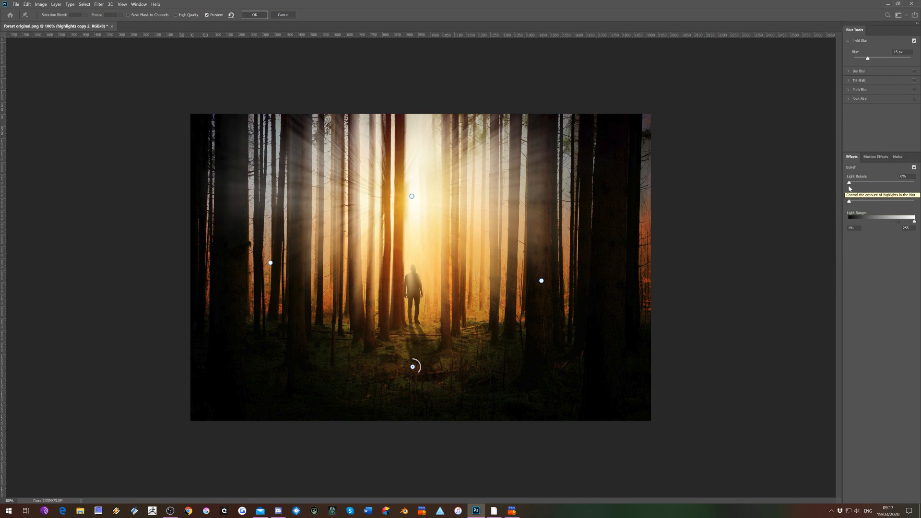
Adjust the Field Blur's light bokeh, apply the filter to the highlights copy 2 layer, and deselect it
{"action": "left_click_drag", "start_coordinate": [848, 182], "coordinate": [864, 201]}
{"action": "left_click", "coordinate": [255, 15]}
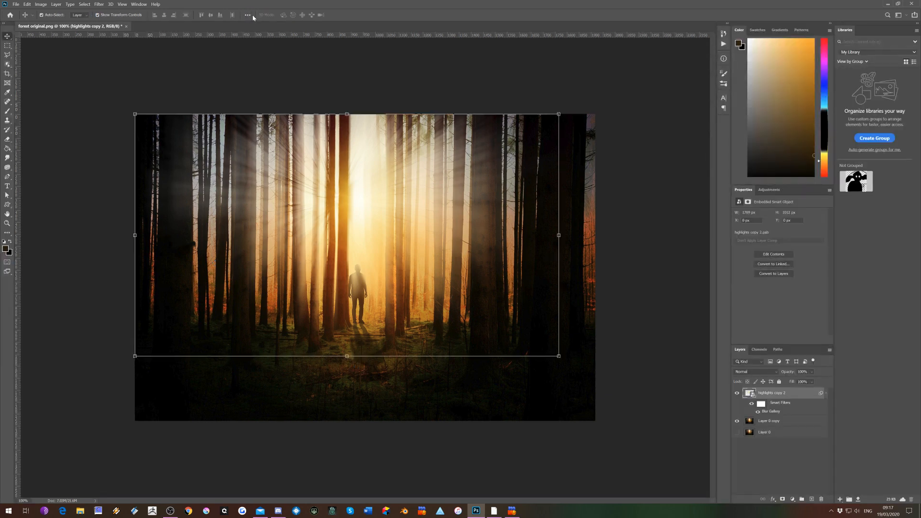
{"action": "left_click", "coordinate": [636, 161]}
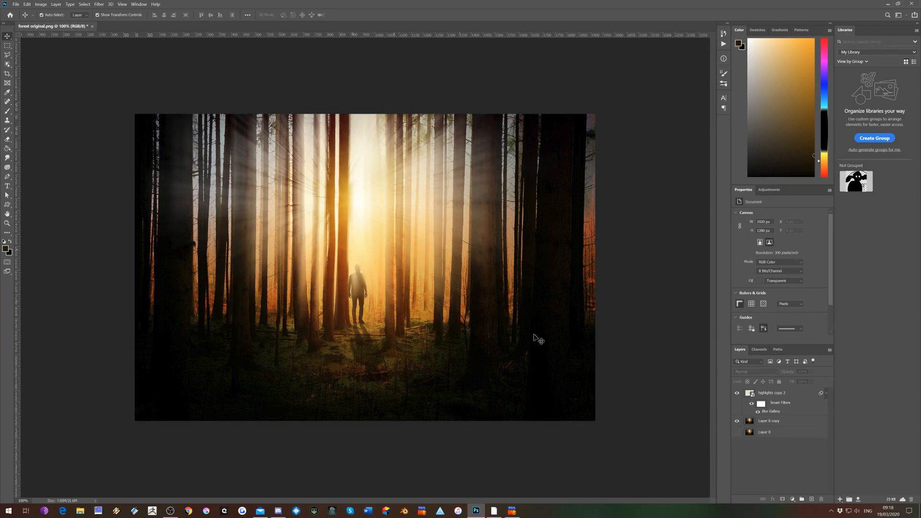
Add a layer mask to the highlights copy 2 layer and make black the foreground colour for masking
{"action": "left_click", "coordinate": [771, 397]}
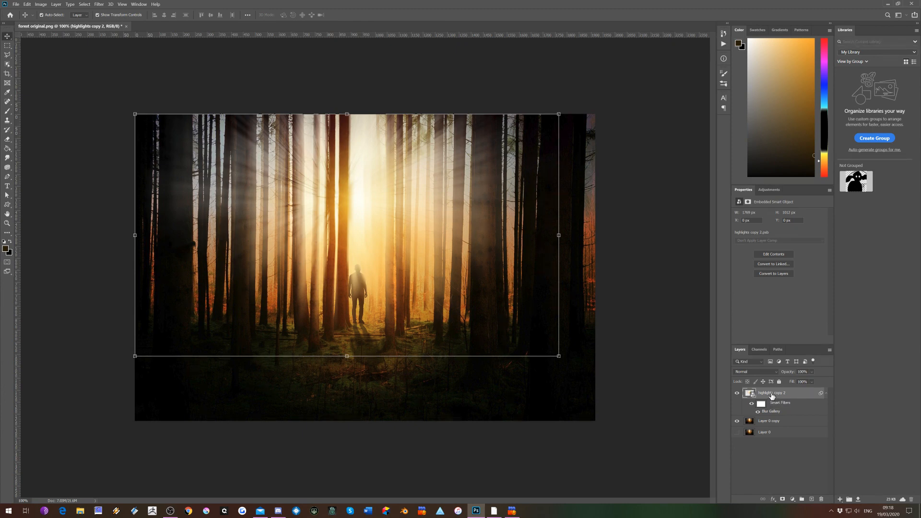
{"action": "left_click", "coordinate": [783, 500]}
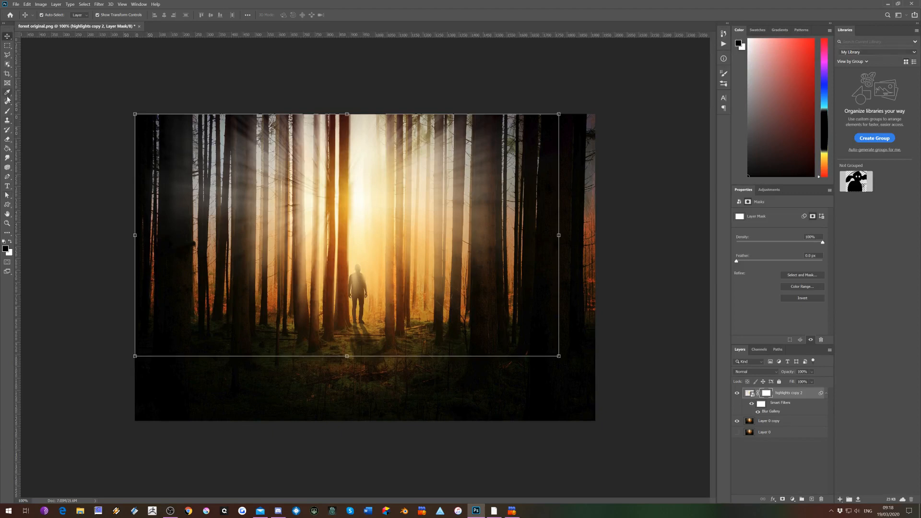
{"action": "left_click", "coordinate": [10, 242]}
{"action": "left_click", "coordinate": [10, 242]}
{"action": "left_click", "coordinate": [11, 242]}
{"action": "left_click", "coordinate": [10, 242]}
{"action": "left_click", "coordinate": [10, 242]}
{"action": "left_click", "coordinate": [10, 242]}
{"action": "left_click", "coordinate": [10, 242]}
{"action": "left_click", "coordinate": [11, 242]}
{"action": "key", "text": "x"}
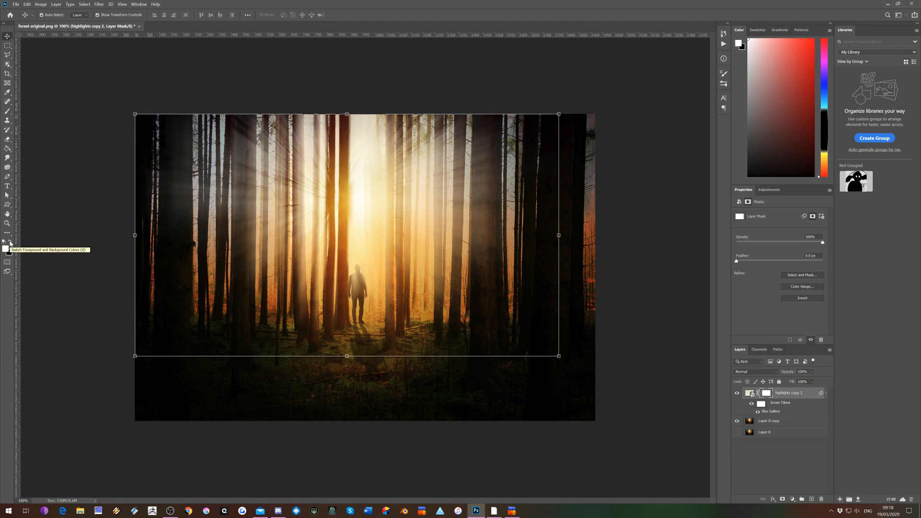
{"action": "left_click", "coordinate": [10, 243]}
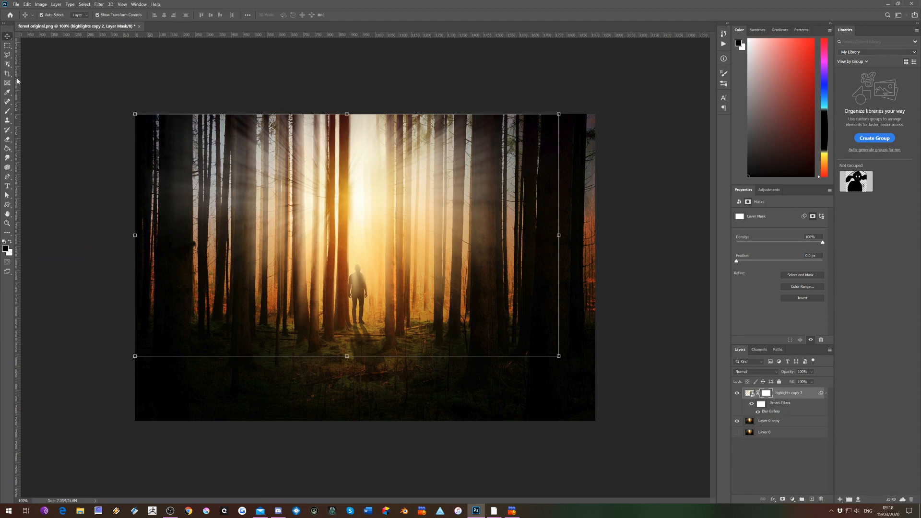
Choose the Brush tool with a soft tip and reduce its size to 130 px
{"action": "left_click", "coordinate": [7, 113]}
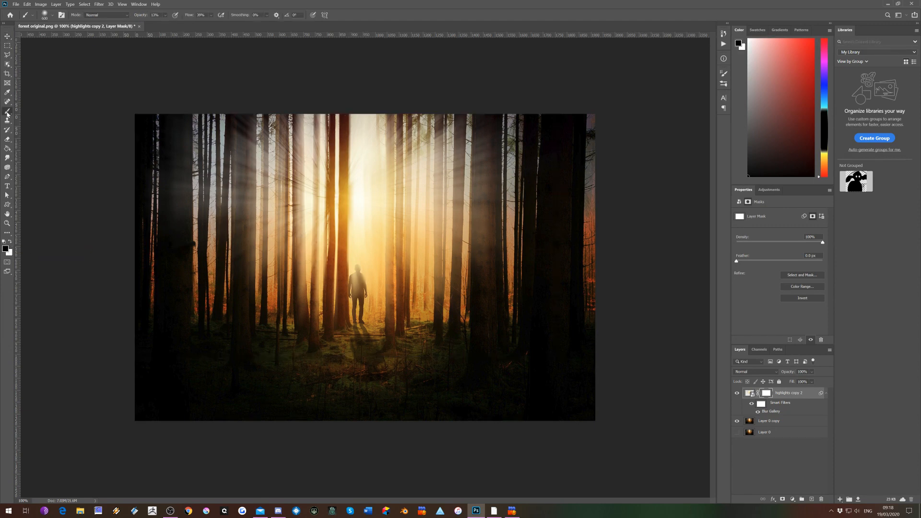
{"action": "left_click", "coordinate": [53, 17]}
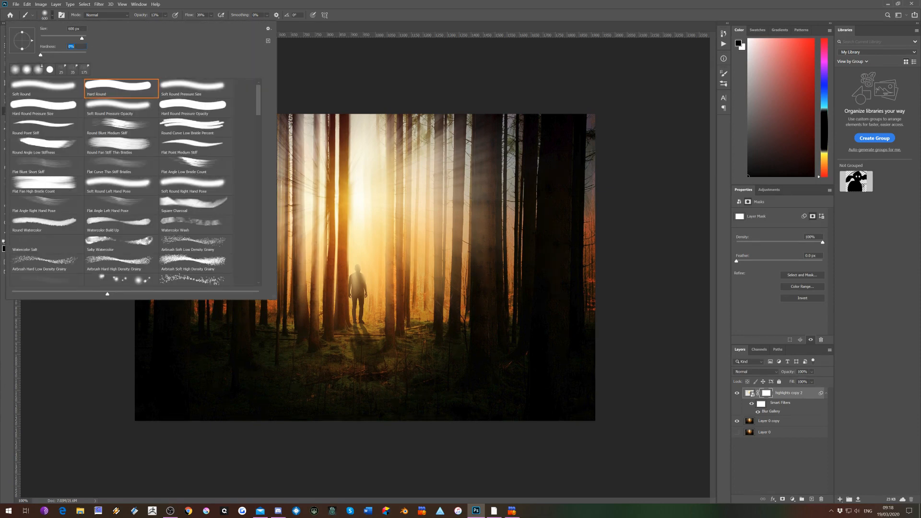
{"action": "left_click", "coordinate": [664, 111]}
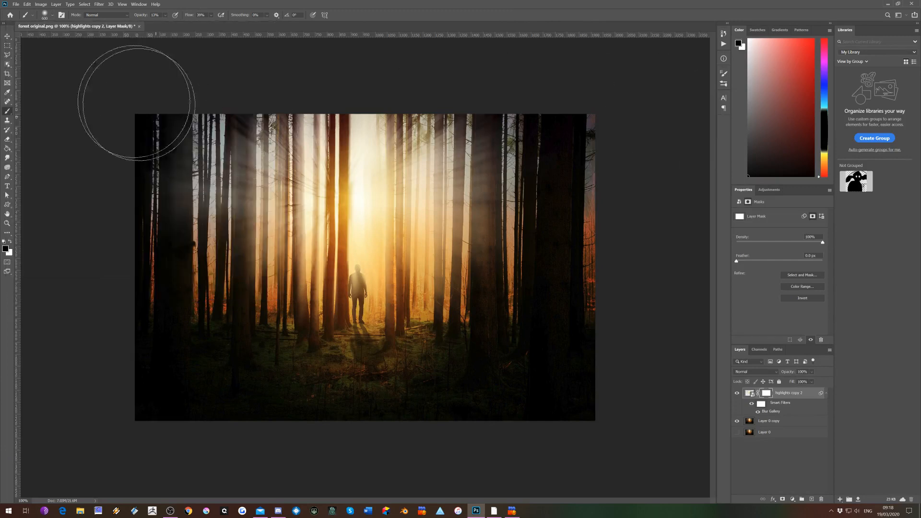
{"action": "left_click", "coordinate": [53, 16]}
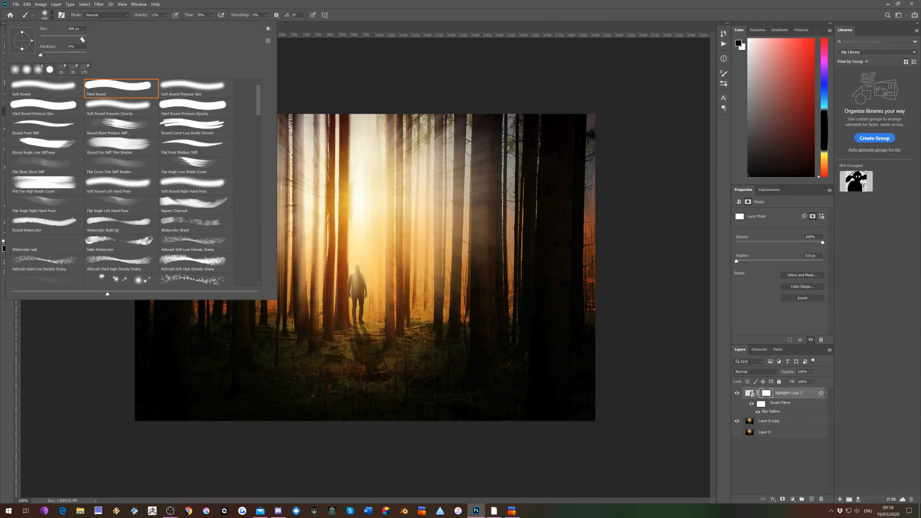
{"action": "left_click_drag", "start_coordinate": [82, 40], "coordinate": [52, 41]}
{"action": "left_click", "coordinate": [629, 126]}
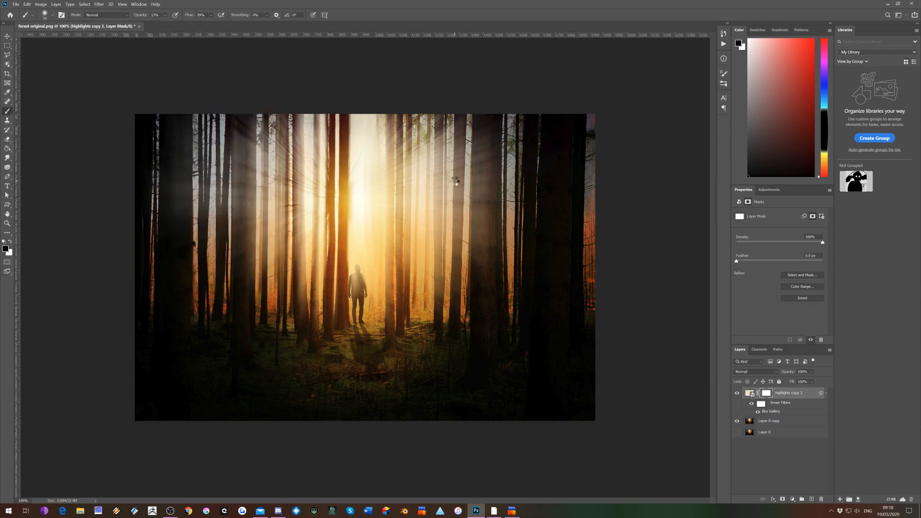
{"action": "key", "text": "bracketright"}
{"action": "key", "text": "bracketright"}
{"action": "key", "text": "bracketright"}
{"action": "key", "text": "bracketright"}
{"action": "key", "text": "bracketright"}
{"action": "key", "text": "bracketleft"}
Set the brush's opacity and flow both to 100%
{"action": "left_click", "coordinate": [165, 15]}
{"action": "left_click_drag", "start_coordinate": [169, 25], "coordinate": [196, 25]}
{"action": "left_click", "coordinate": [211, 16]}
{"action": "left_click", "coordinate": [449, 71]}
Paint black on the layer mask over the wide right trunk and two left foreground trunks to remove their rays, shrinking the brush slightly
{"action": "left_click_drag", "start_coordinate": [486, 119], "coordinate": [487, 266]}
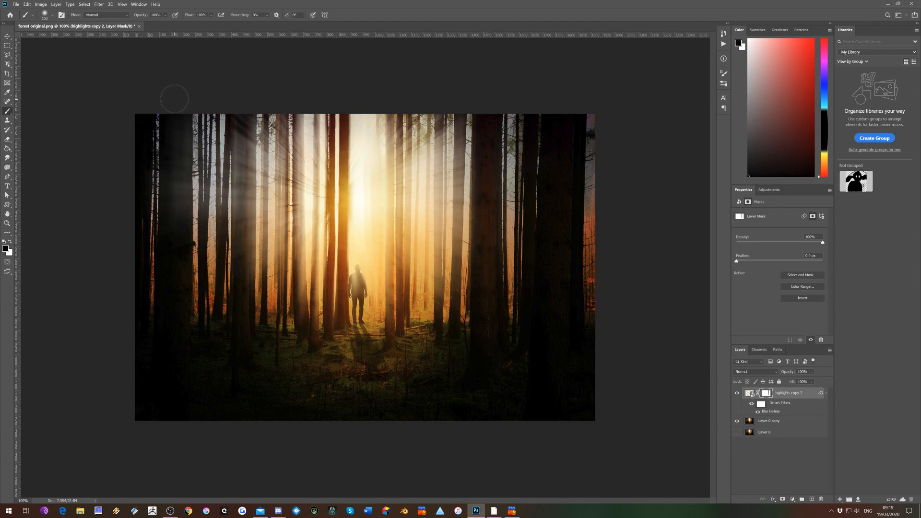
{"action": "left_click_drag", "start_coordinate": [173, 93], "coordinate": [176, 259]}
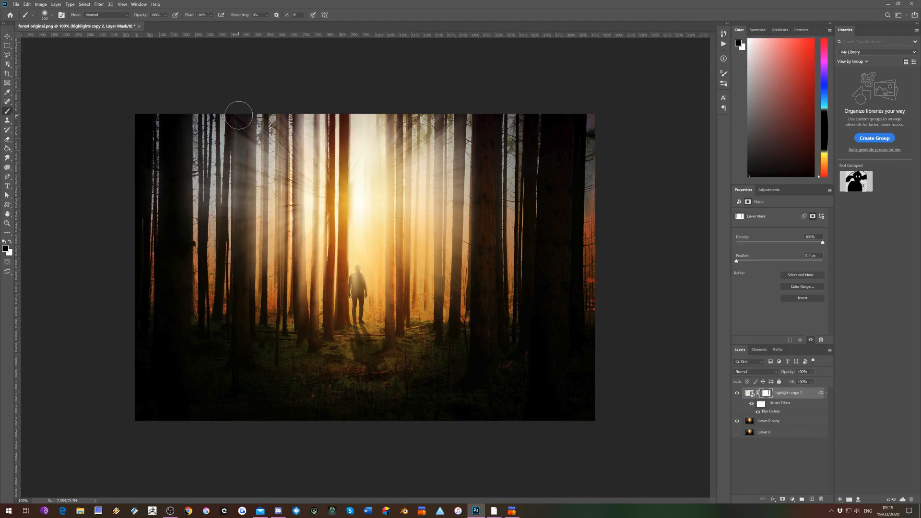
{"action": "left_click_drag", "start_coordinate": [240, 116], "coordinate": [244, 154]}
{"action": "key", "text": "bracketleft"}
{"action": "mouse_move", "coordinate": [246, 101]}
{"action": "left_mouse_down"}
{"action": "mouse_move", "coordinate": [245, 254]}
{"action": "mouse_move", "coordinate": [260, 378]}
{"action": "left_mouse_up"}
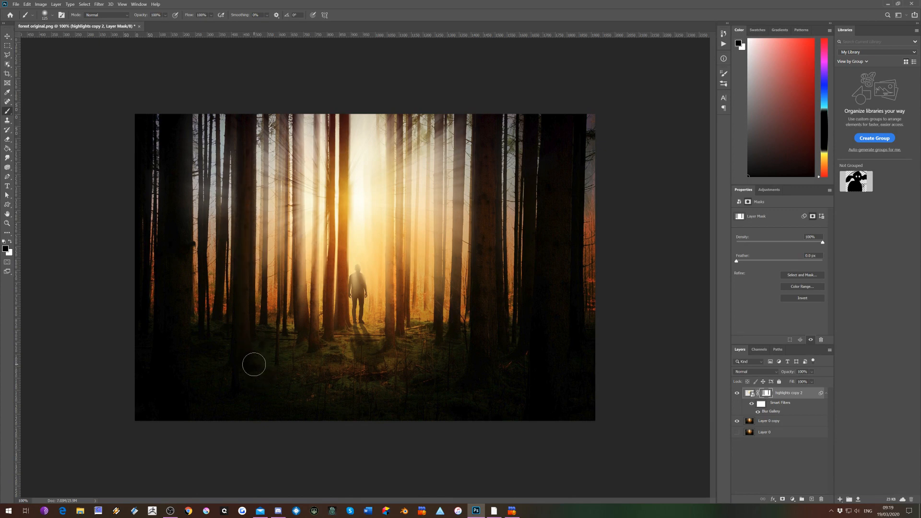